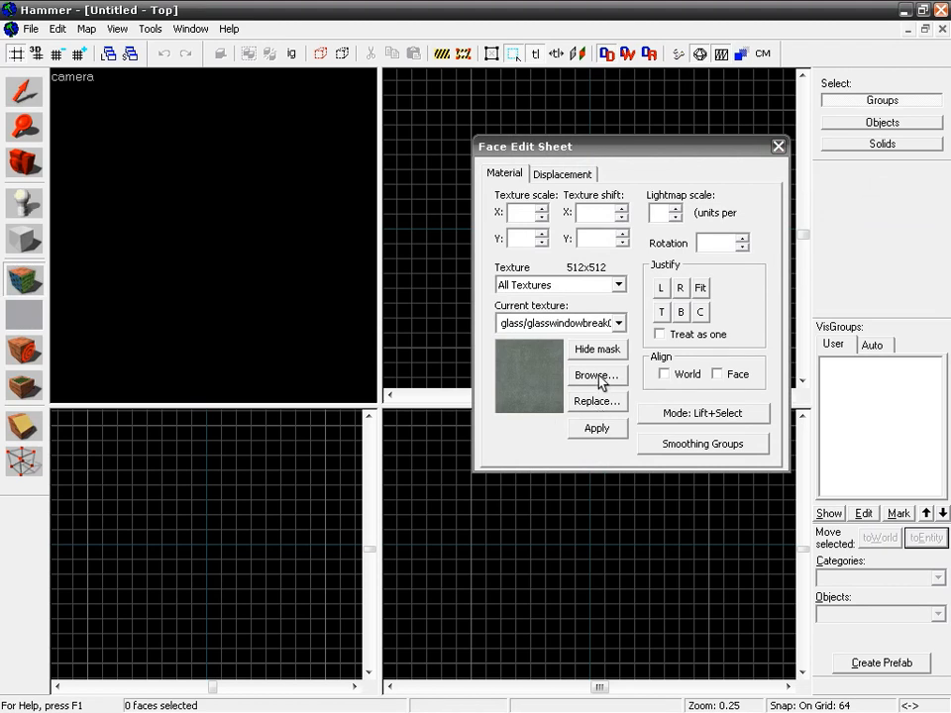
- Filter the texture browser by "tools" and examine the available tool textures, then close the texture windows
click(597, 376)
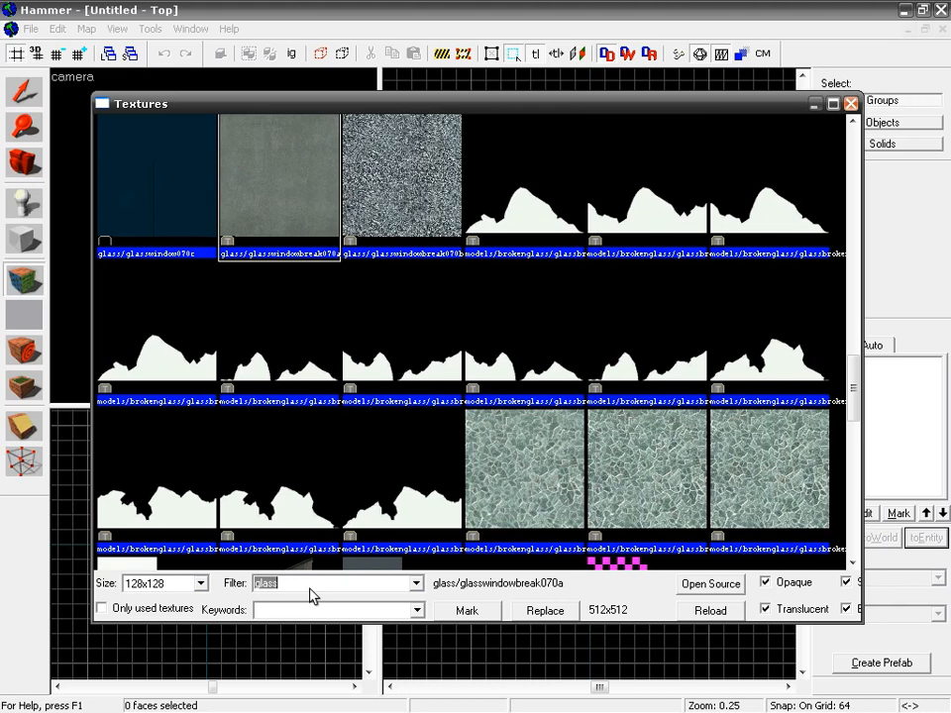
text(tools)
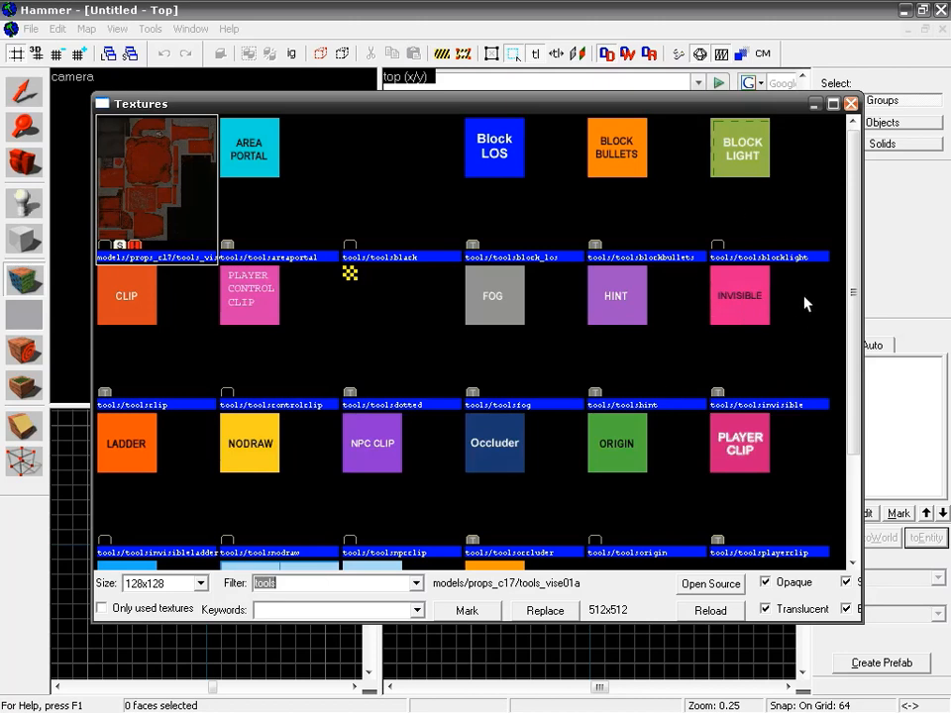
drag(853, 299, 854, 392)
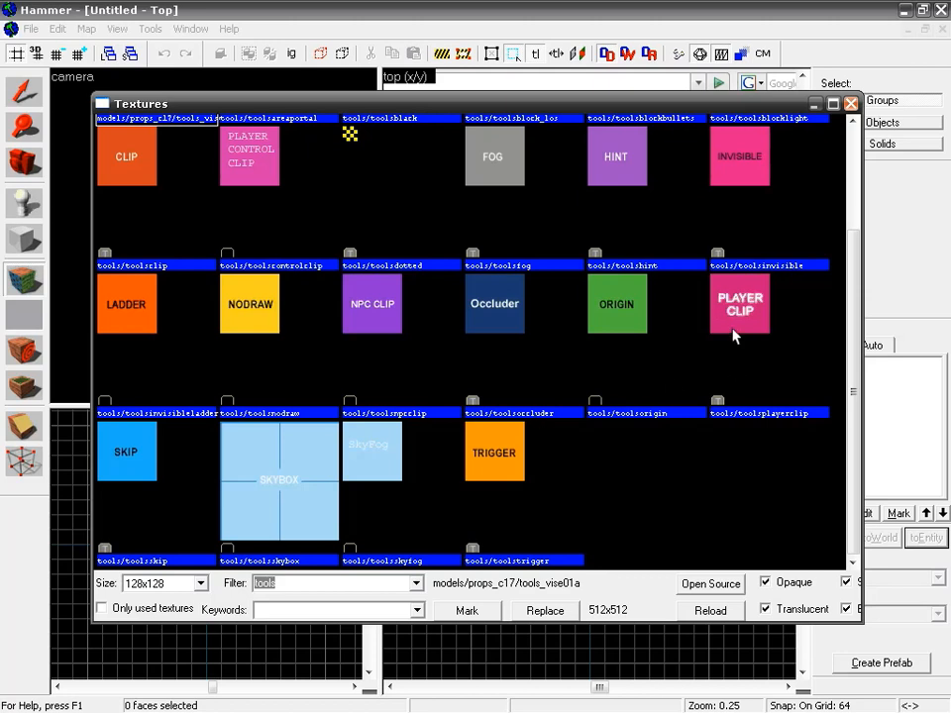
scroll(818, 373, up, 1)
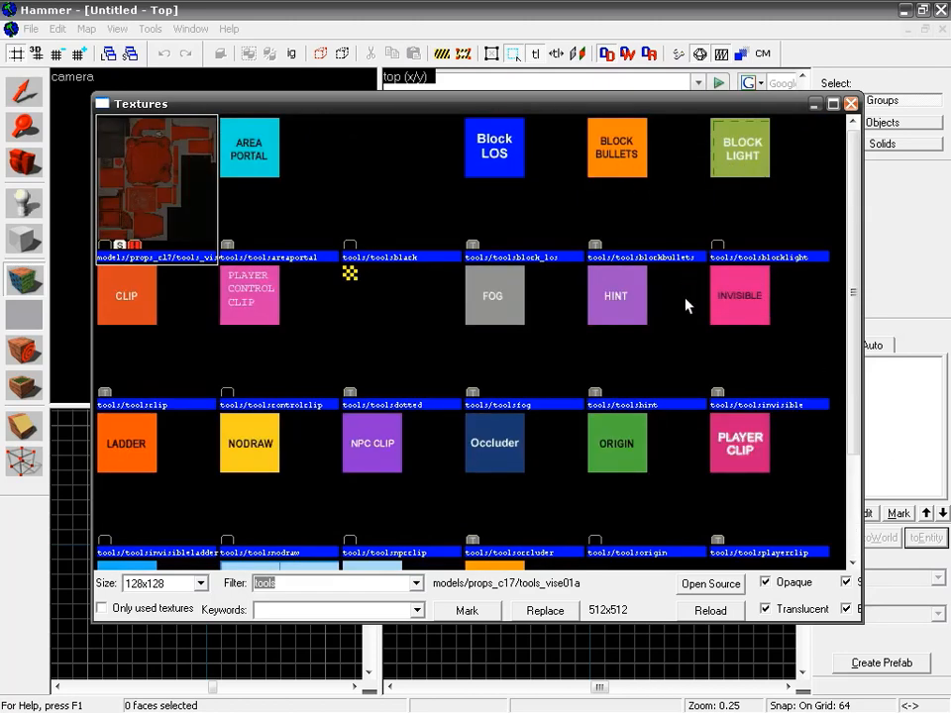
click(849, 104)
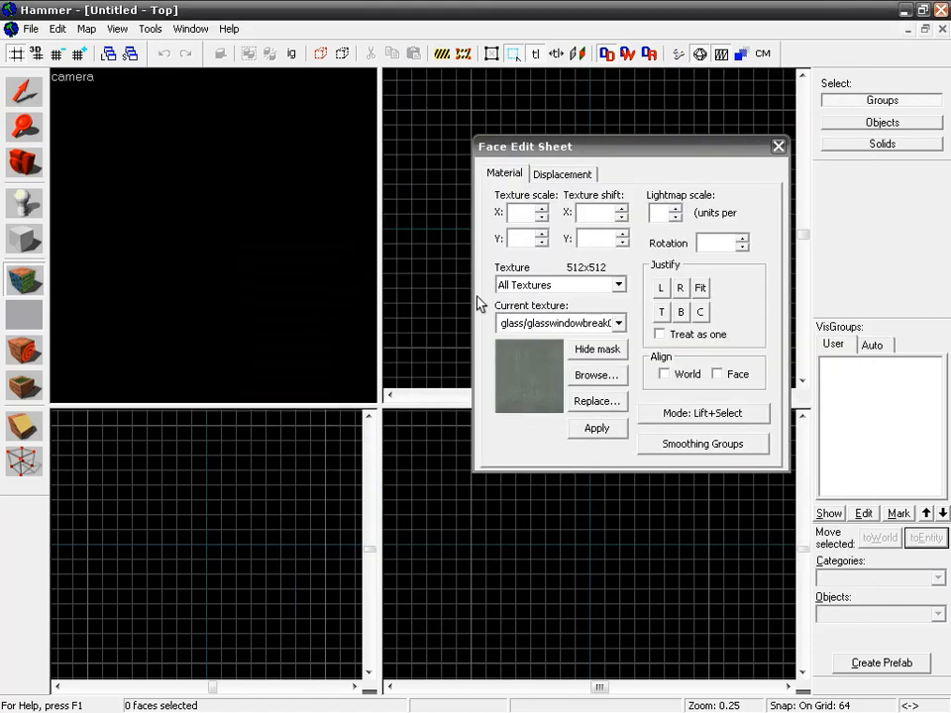
click(778, 148)
- Insert the N_SimpleRoom prefab from the Noesis_Prefabs category near the centre of the map
click(19, 204)
click(936, 579)
click(924, 621)
click(936, 614)
click(899, 632)
click(560, 244)
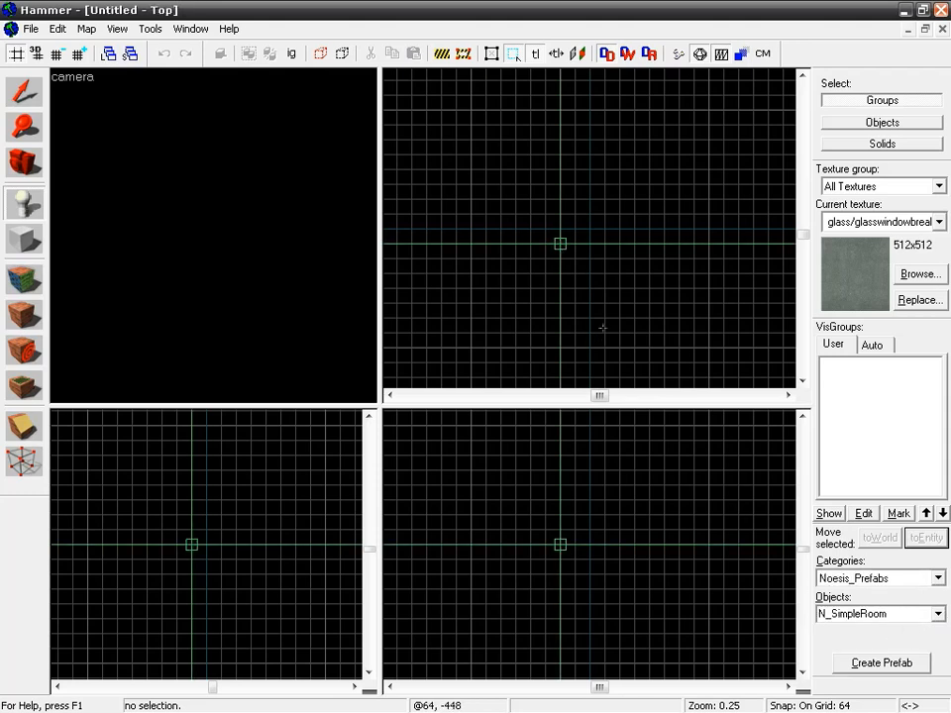
key(Return)
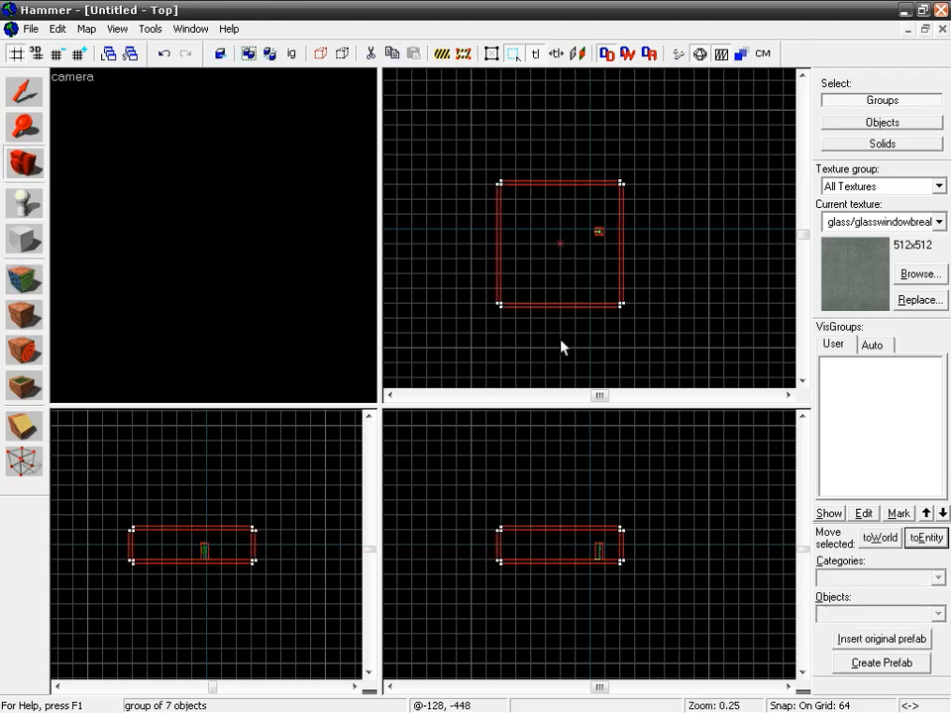
- Centre the views on the inserted room and look around its interior in the camera view
key(ctrl+shift+e)
key(z)
key(w)
key(w)
key(d)
key(z)
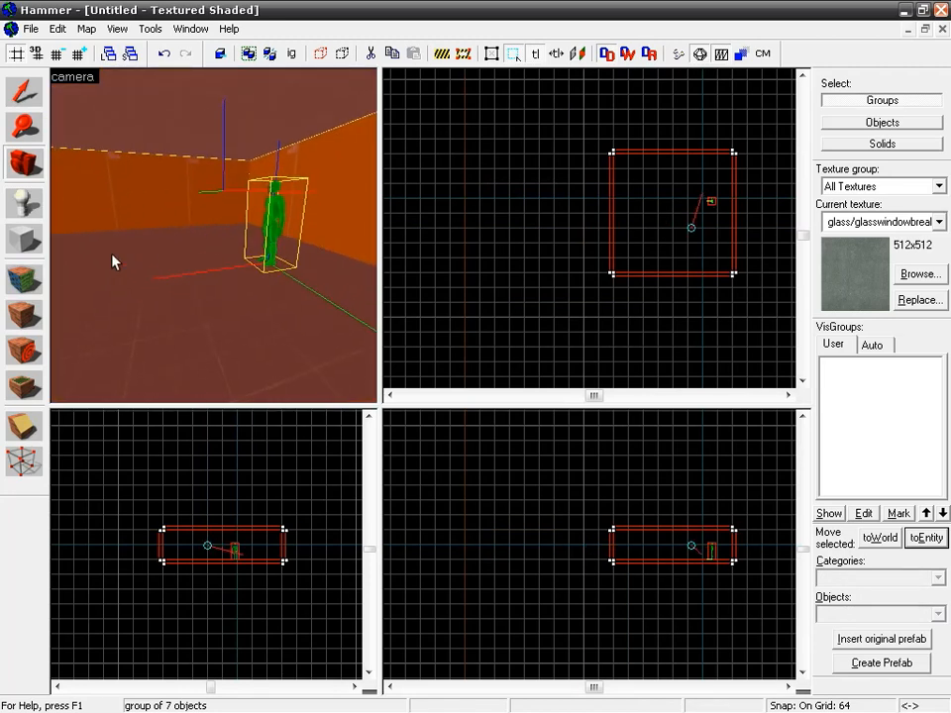
key(z)
key(s)
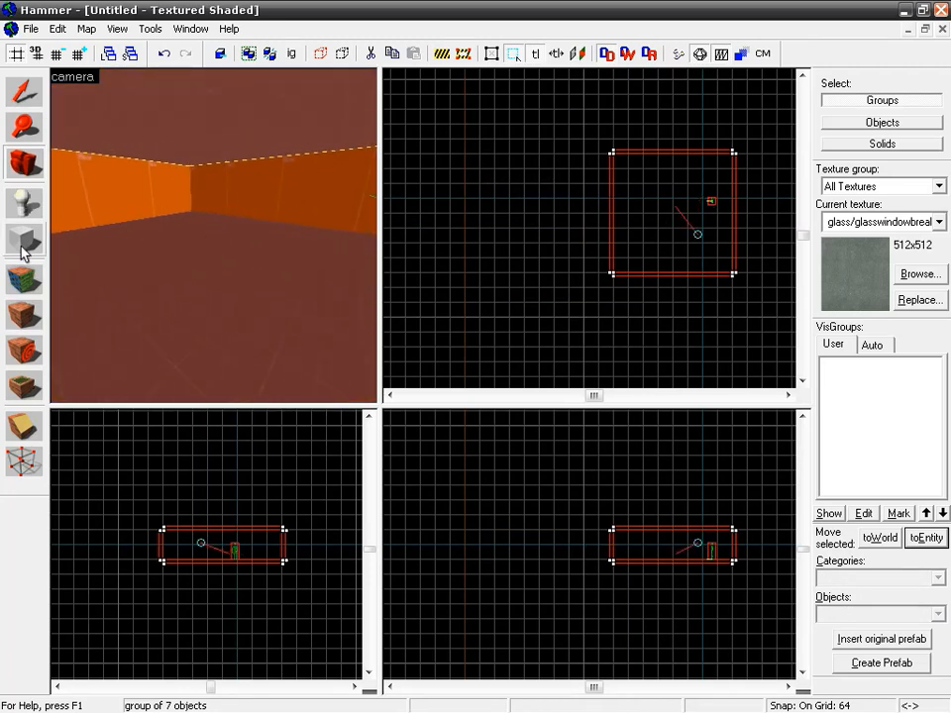
- Create a wall block 16 wide, 256 long and 160 high inside the room, using a grid size of 16
click(24, 239)
drag(653, 171, 664, 212)
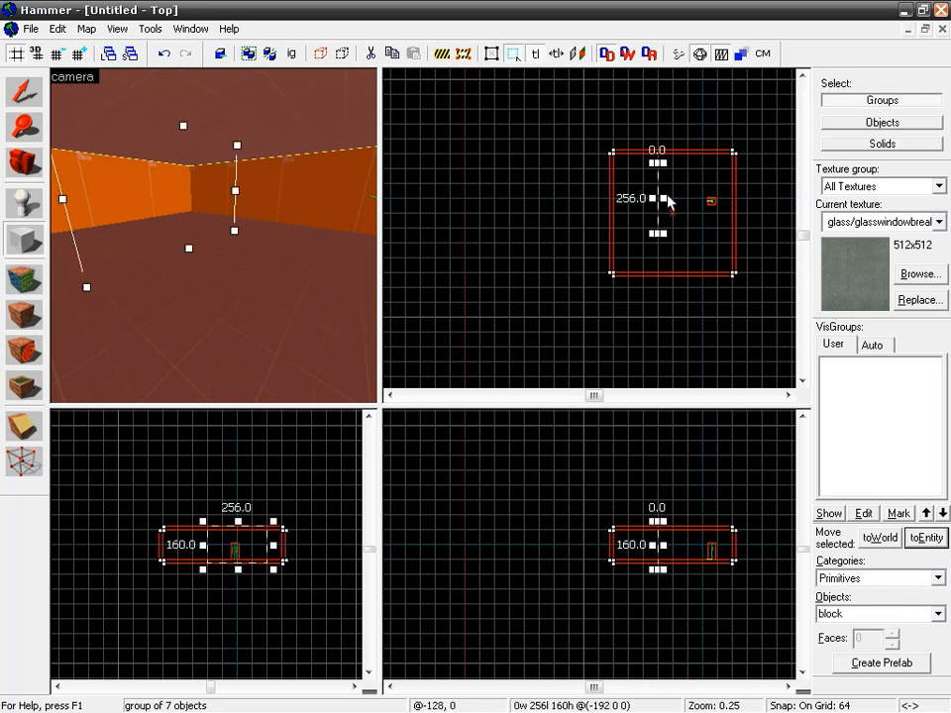
scroll(664, 213, up, 7)
key(bracketleft)
key(bracketleft)
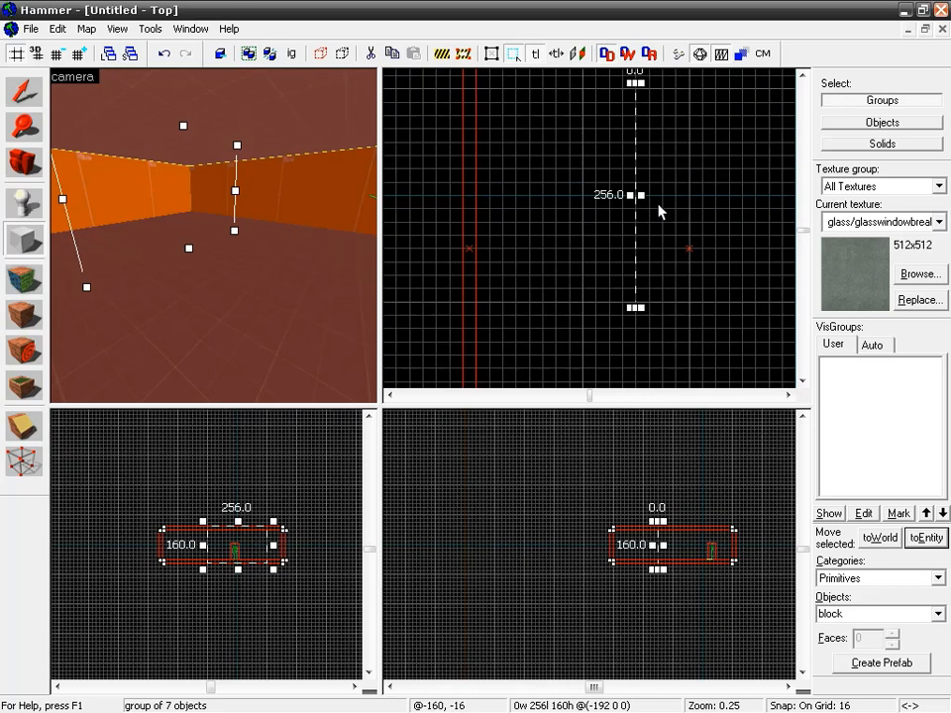
drag(640, 195, 644, 202)
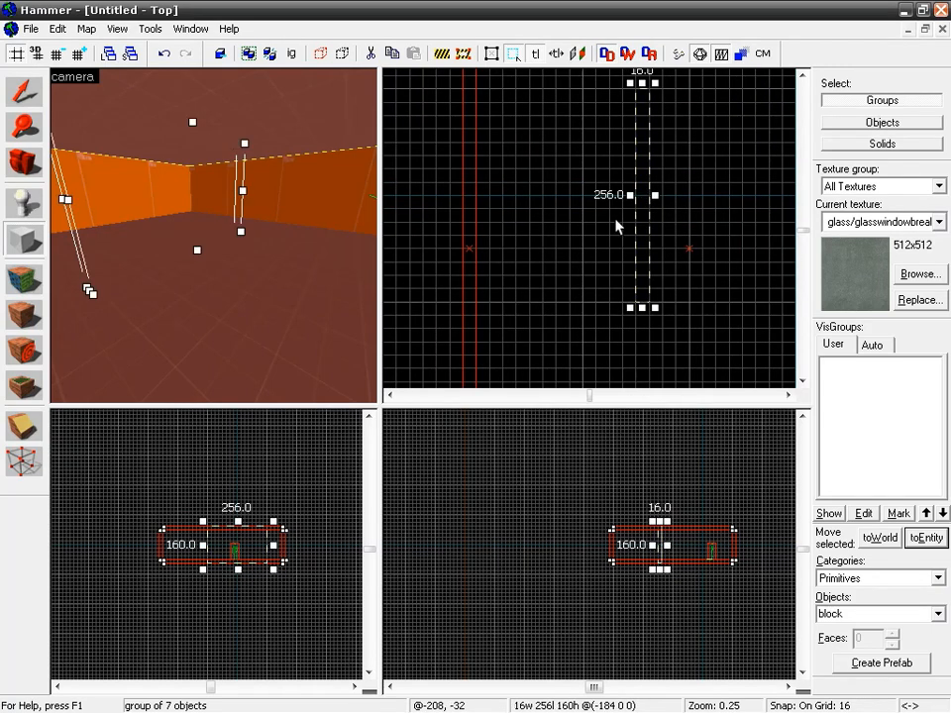
key(Return)
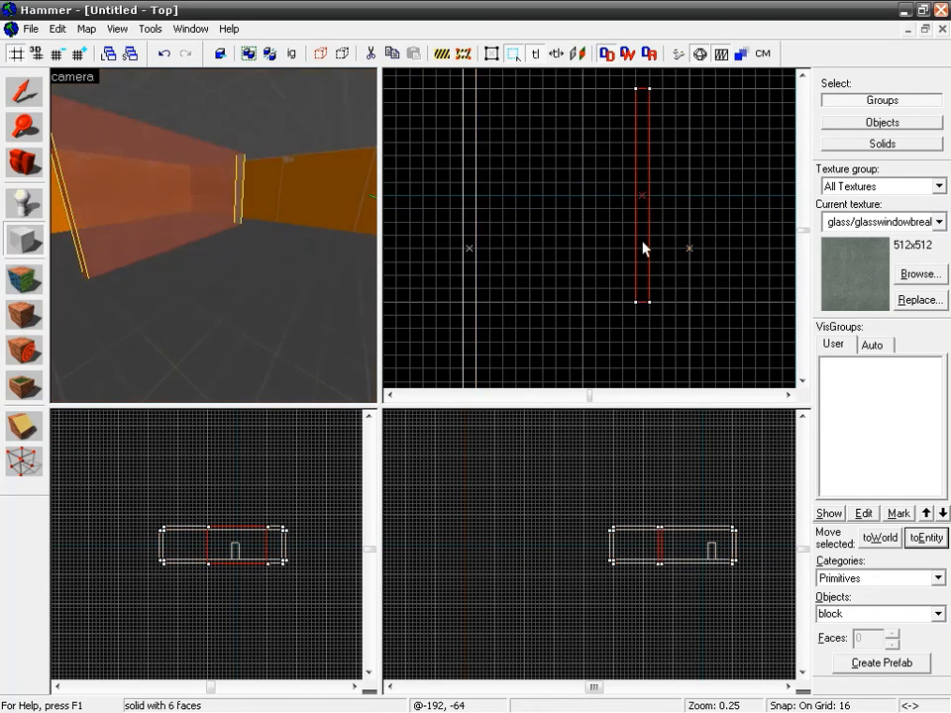
- Apply the tools/toolsblockbullets texture to all faces of the wall block and check it in the camera view
key(shift+a)
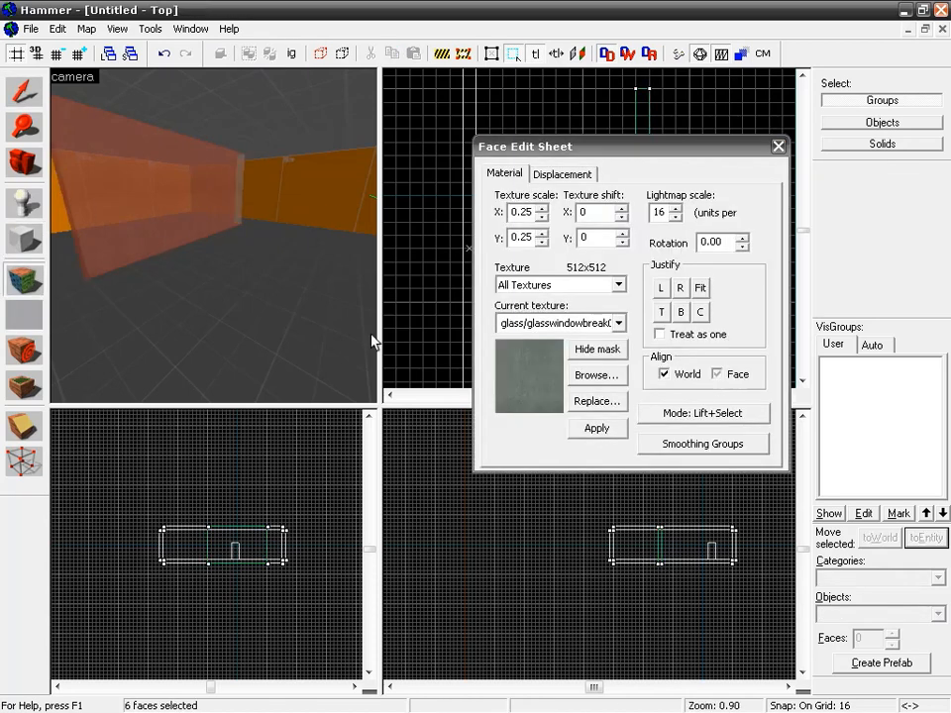
click(596, 376)
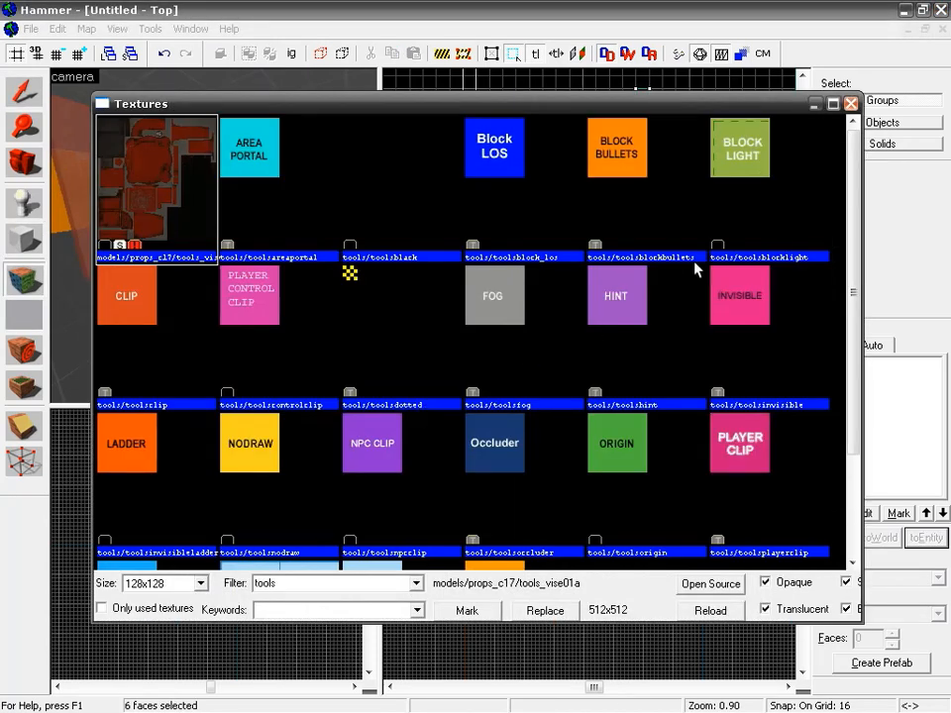
double_click(614, 159)
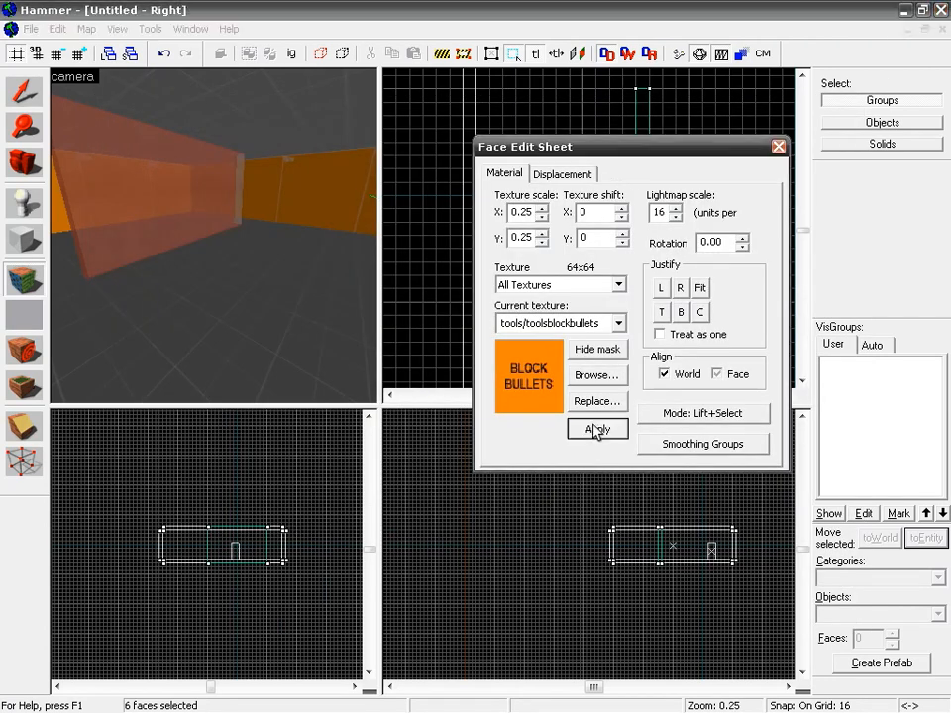
click(595, 429)
click(777, 148)
drag(297, 206, 214, 239)
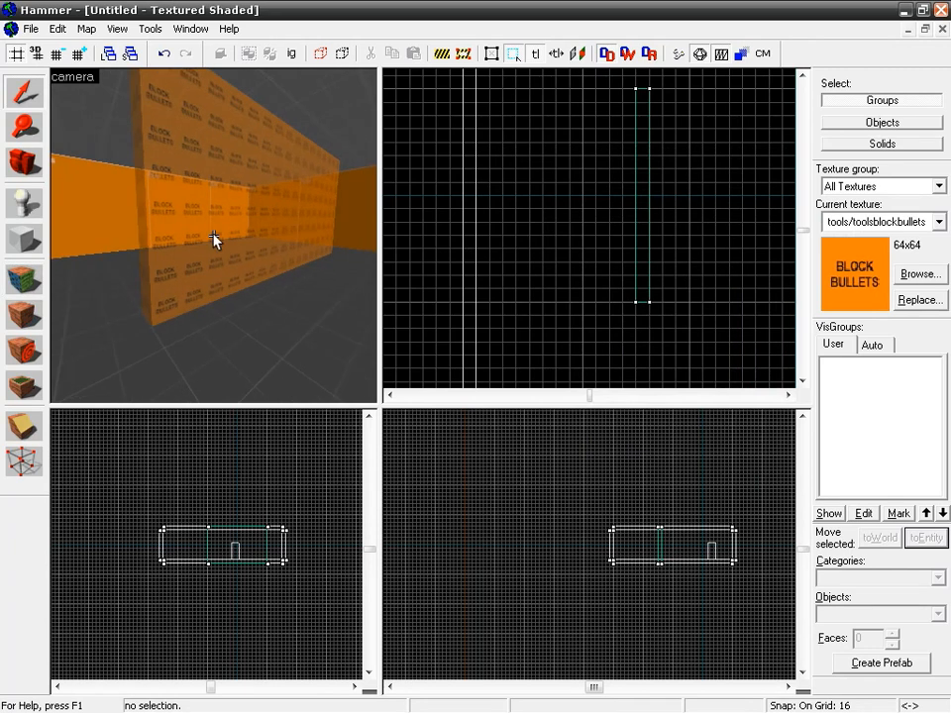
key(w)
key(z)
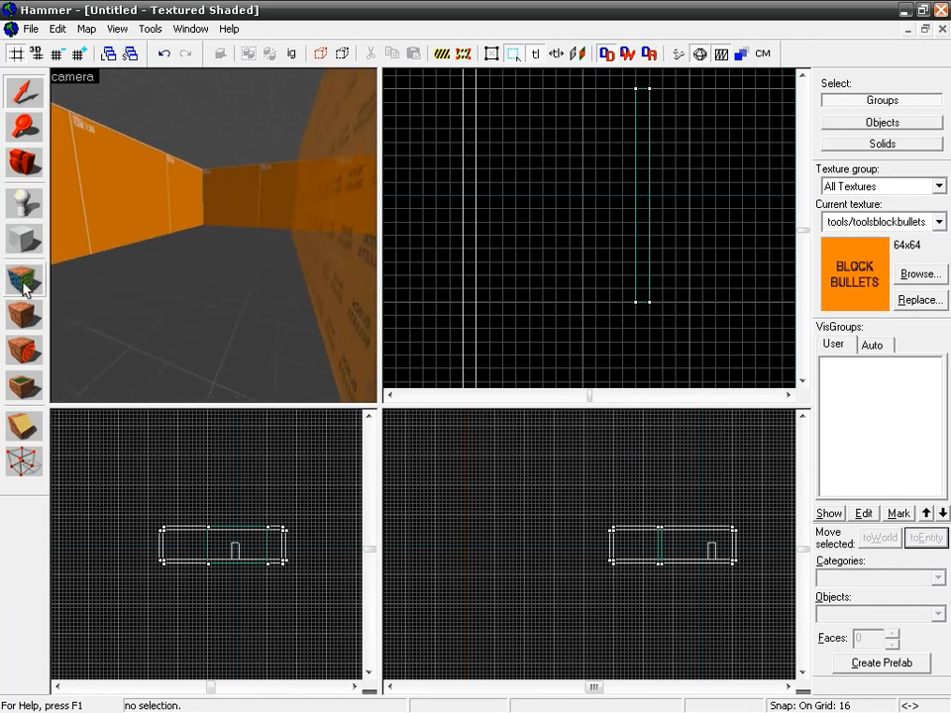
click(24, 204)
click(174, 280)
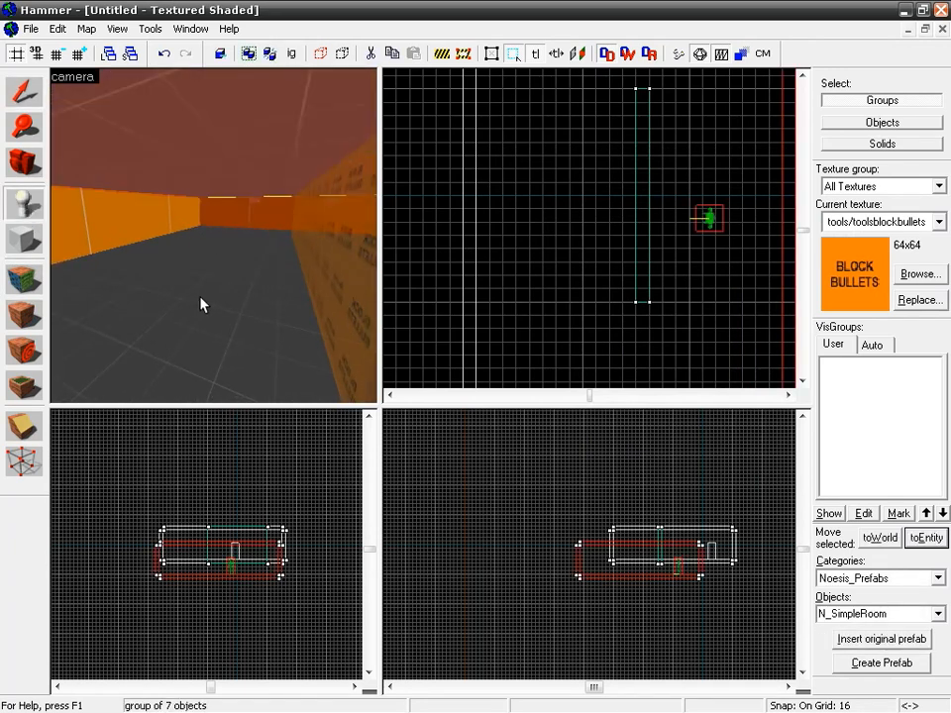
key(ctrl+z)
- Place a prop_physics entity from the Entities category on the room floor beside the block bullets wall
click(891, 577)
click(872, 594)
click(914, 611)
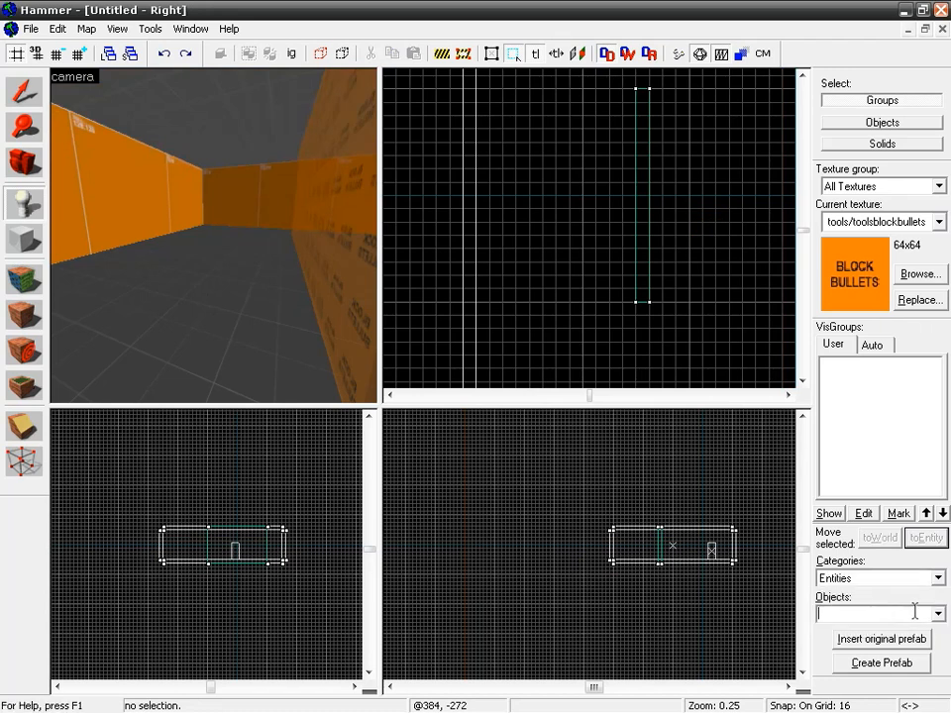
text(prop)
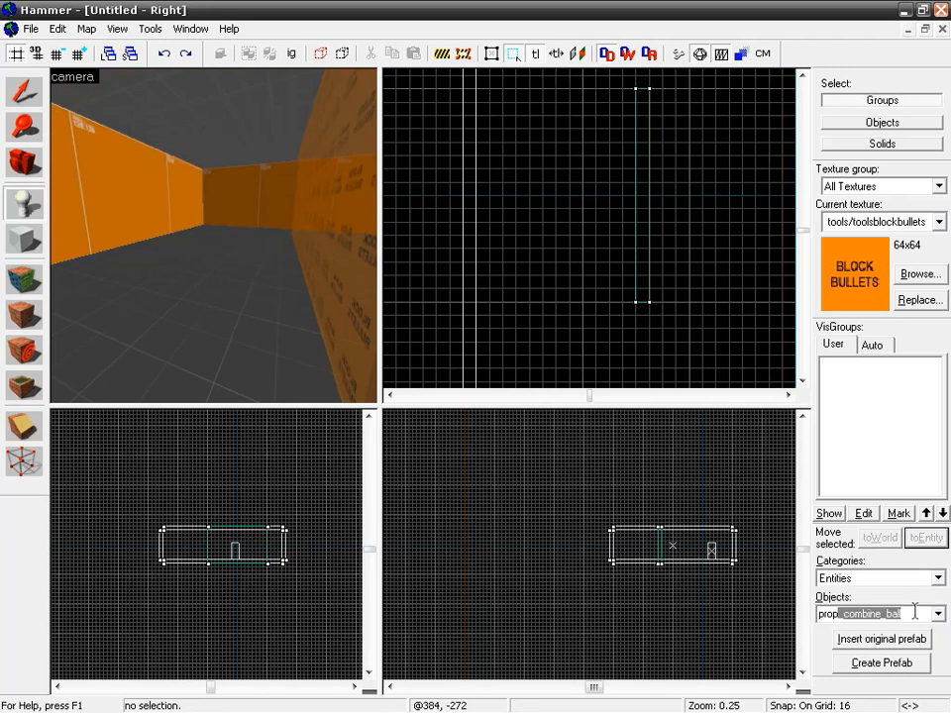
text(_physics)
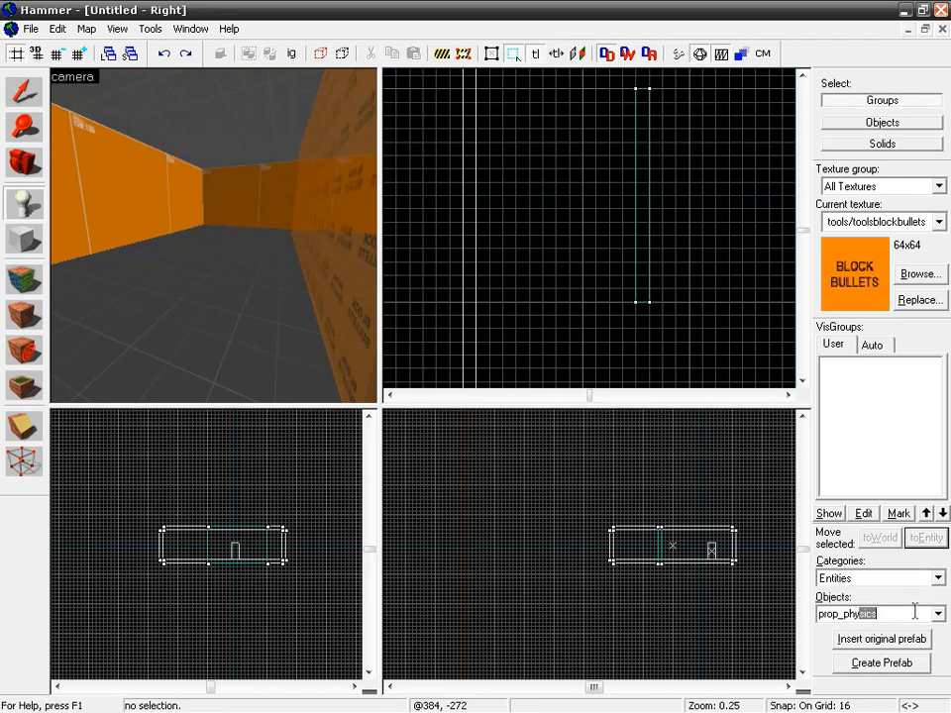
click(227, 288)
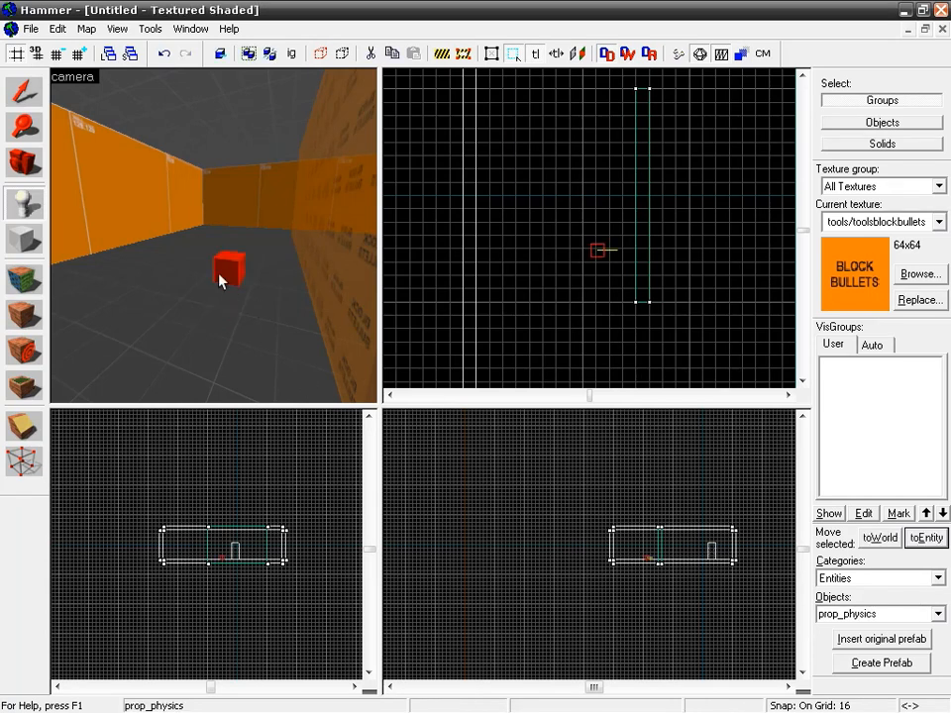
- Set the prop's world model to models/props_c17/oildrum001_explosive.mdl
key(alt+Return)
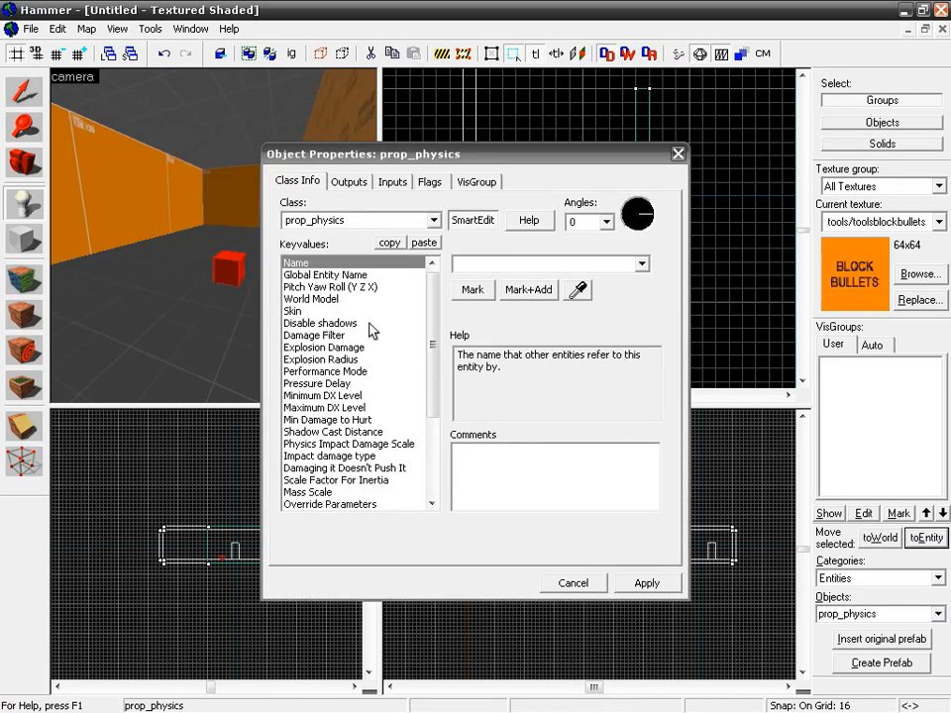
click(310, 299)
click(471, 292)
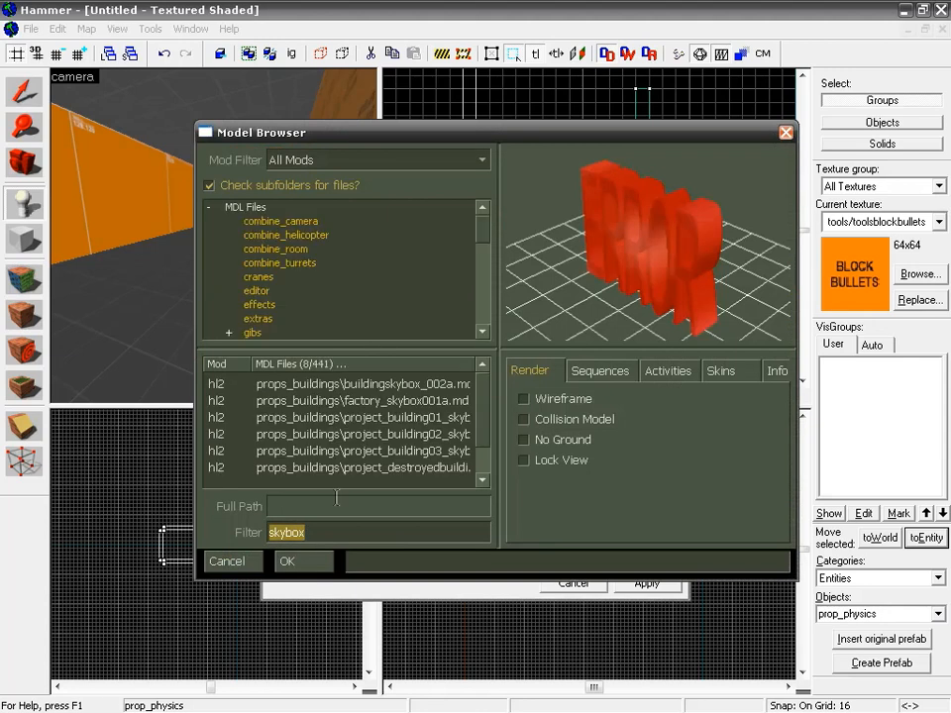
text(oil)
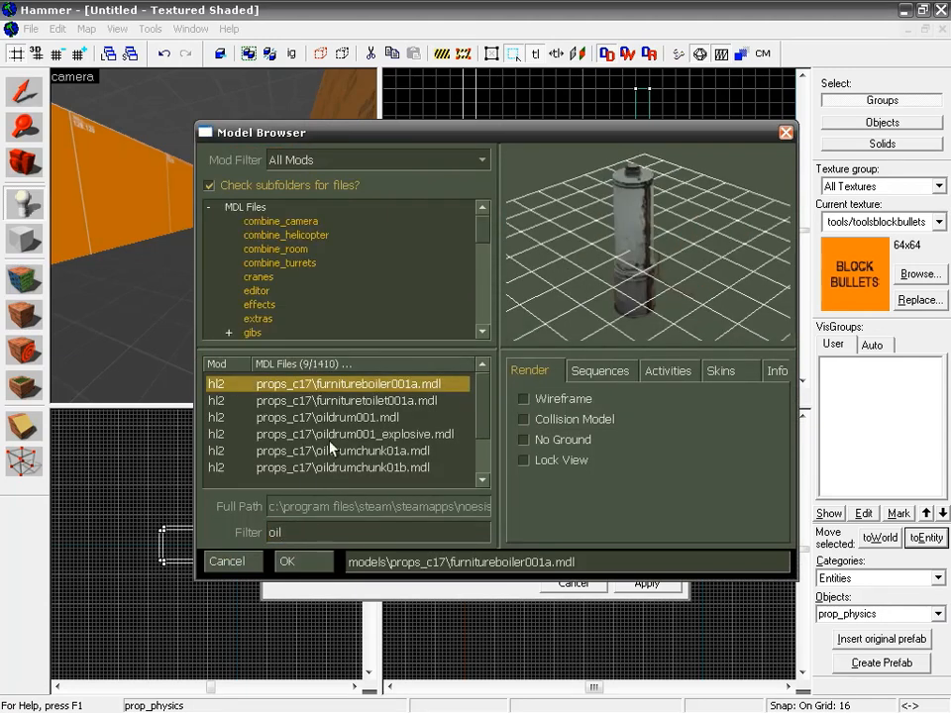
double_click(356, 436)
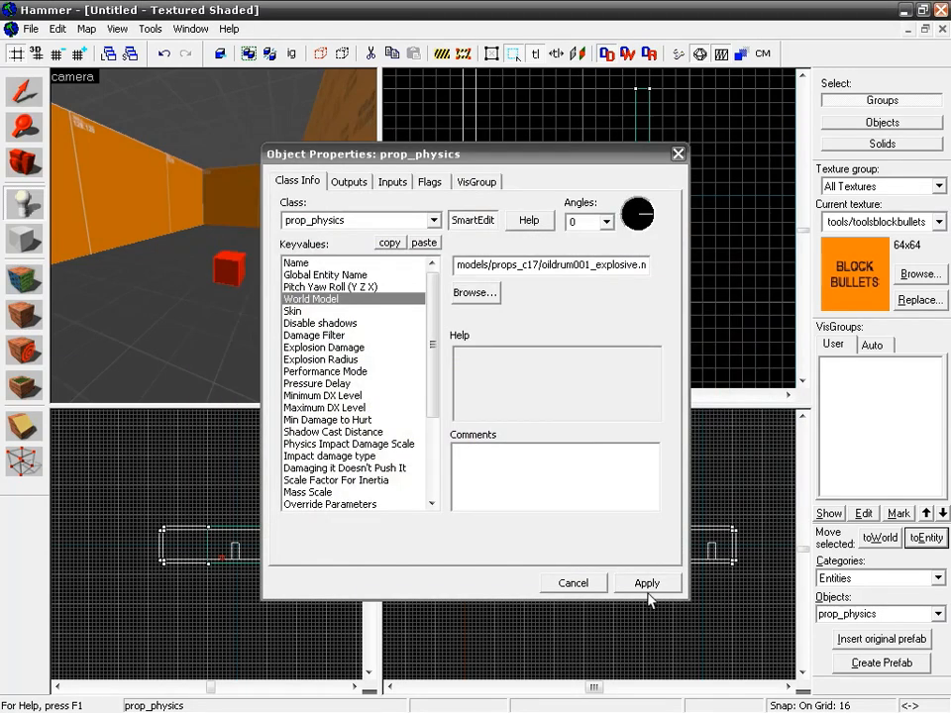
click(646, 585)
click(573, 583)
- Shrink the block bullets wall to a height of 80 by lowering its upper edge and raising its lower edge
scroll(606, 515, up, 7)
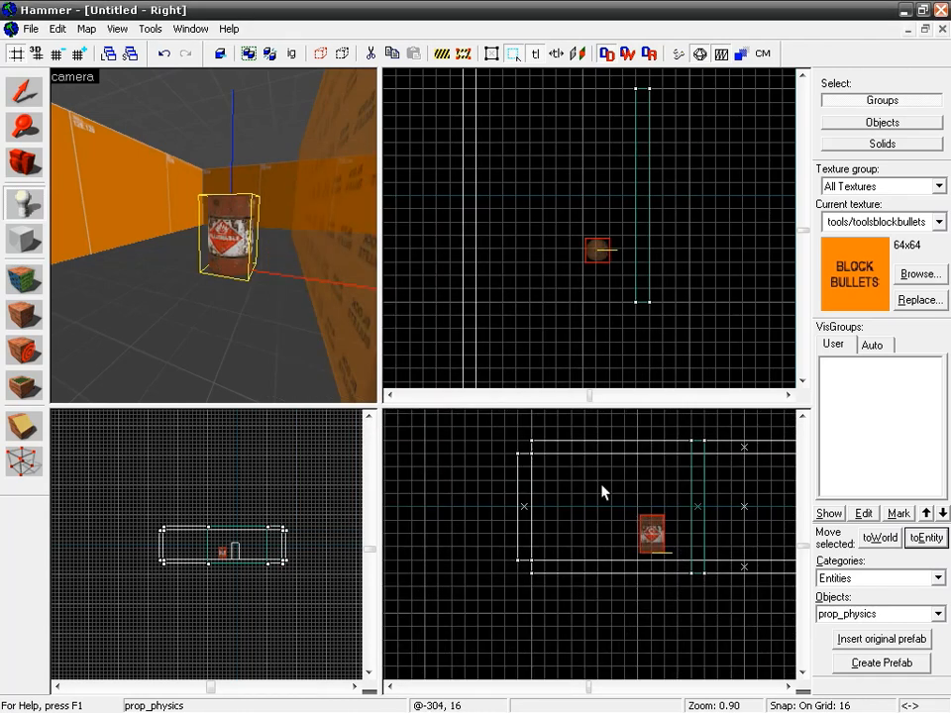
scroll(643, 294, down, 5)
middle_drag(662, 295, 600, 291)
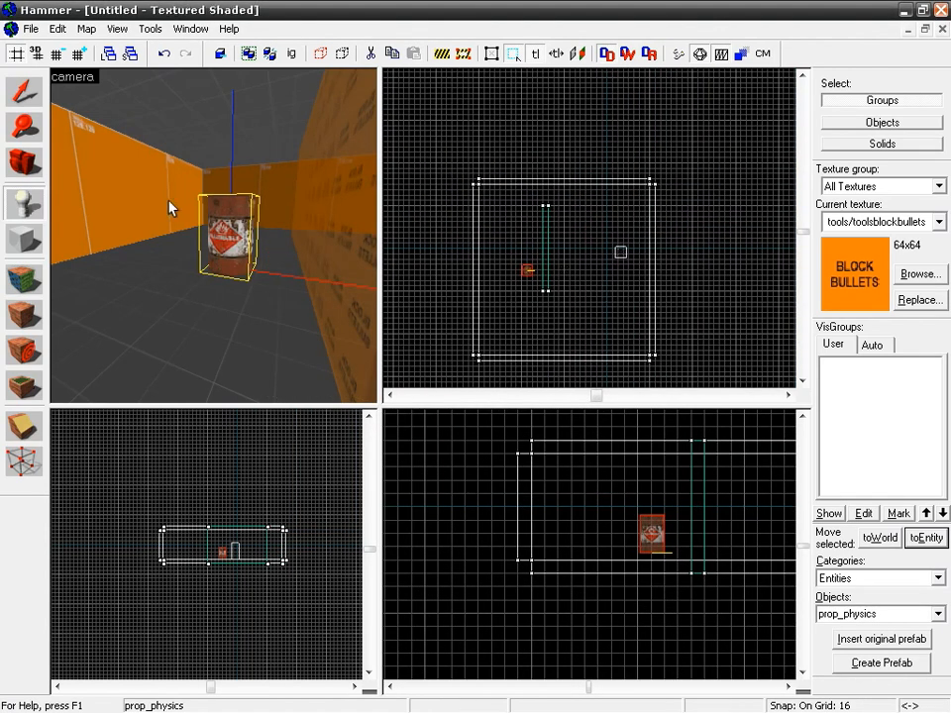
click(30, 87)
click(706, 490)
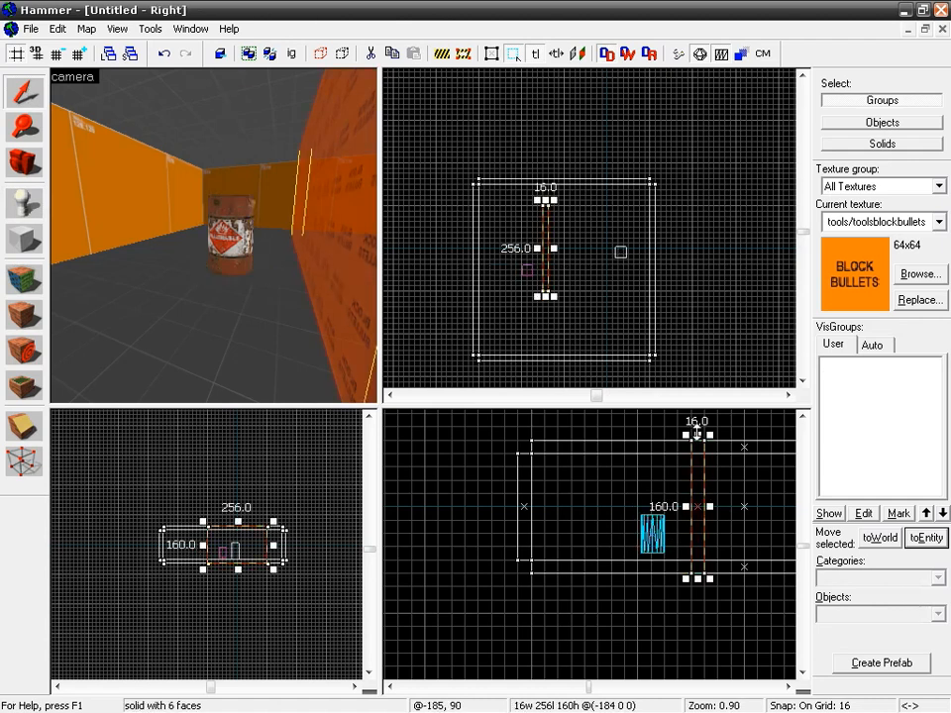
drag(696, 419, 694, 447)
drag(698, 579, 697, 538)
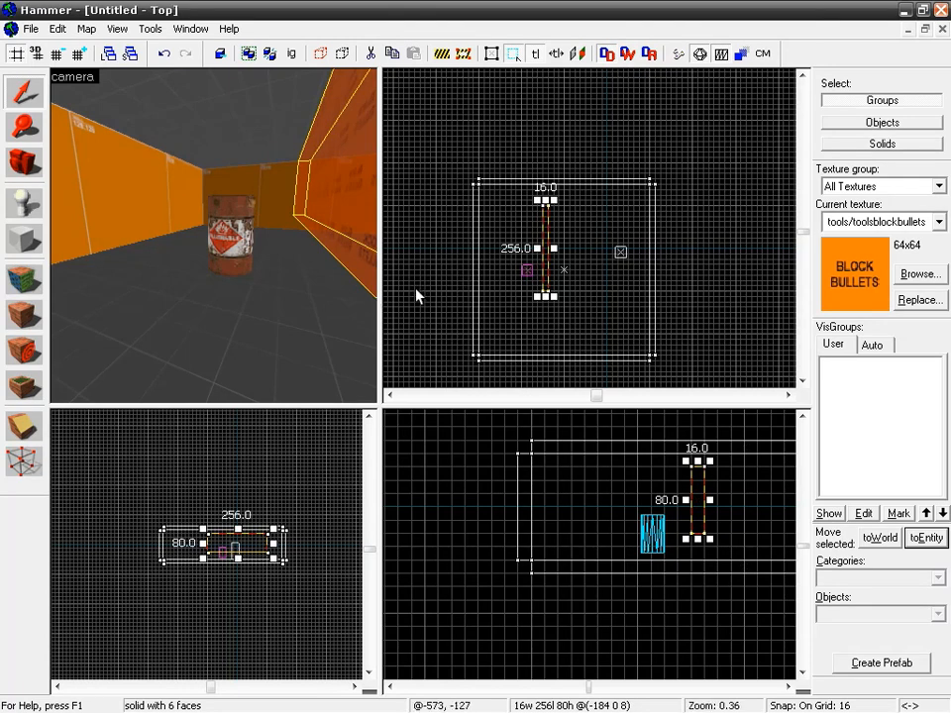
- Copy the wall to beside its lower end in the top view and rotate the copy diagonally, spanning about 183 by 201 units
mouse_move(546, 250)
mouse_down()
mouse_move(592, 332)
mouse_move(618, 329)
mouse_up()
mouse_move(578, 288)
mouse_down()
mouse_move(579, 315)
mouse_move(586, 314)
mouse_up()
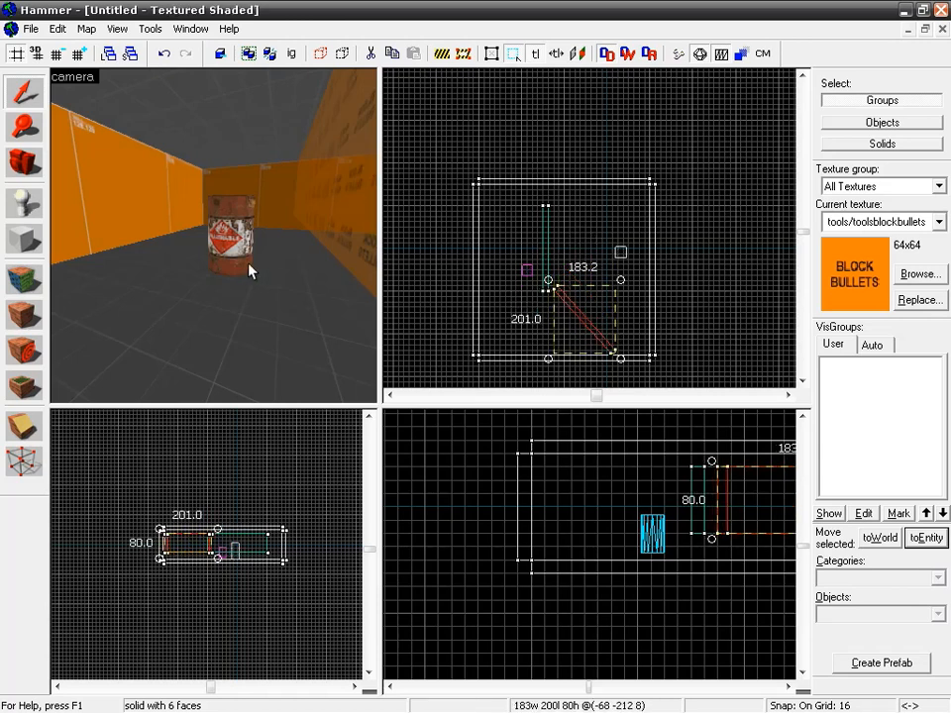
- Texture the diagonal wall copy with tools/toolsplayerclip on all six faces
key(z)
key(w)
key(z)
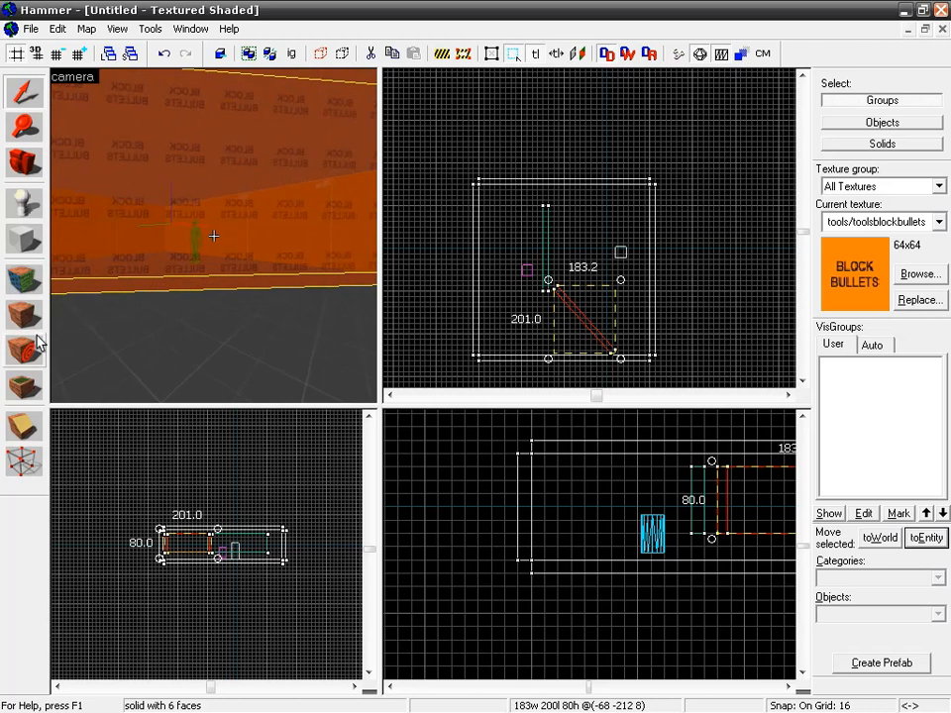
click(24, 313)
click(595, 375)
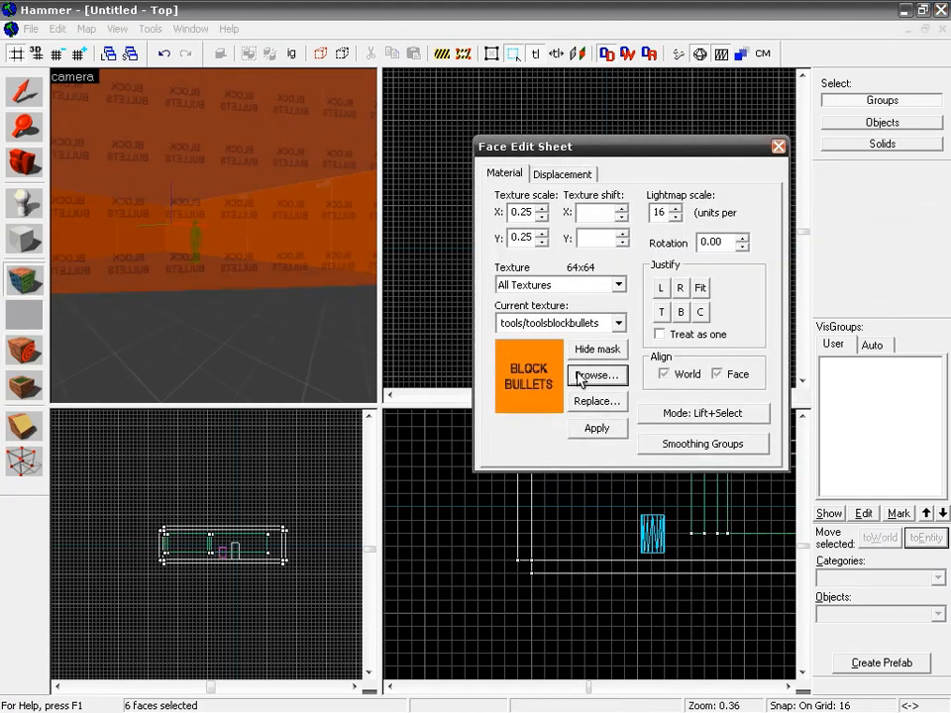
click(739, 454)
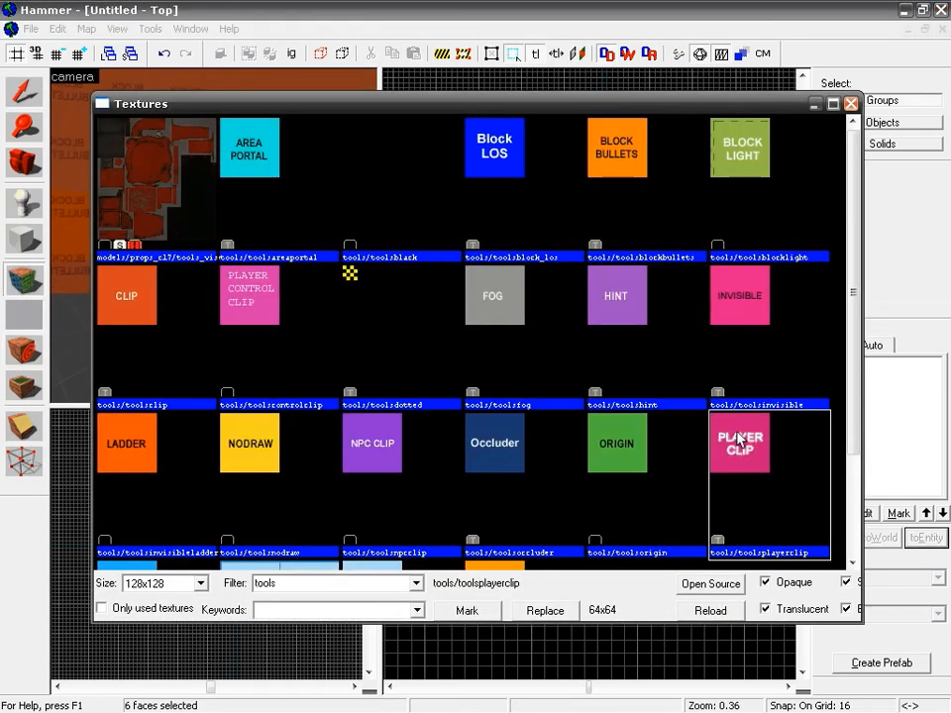
double_click(733, 450)
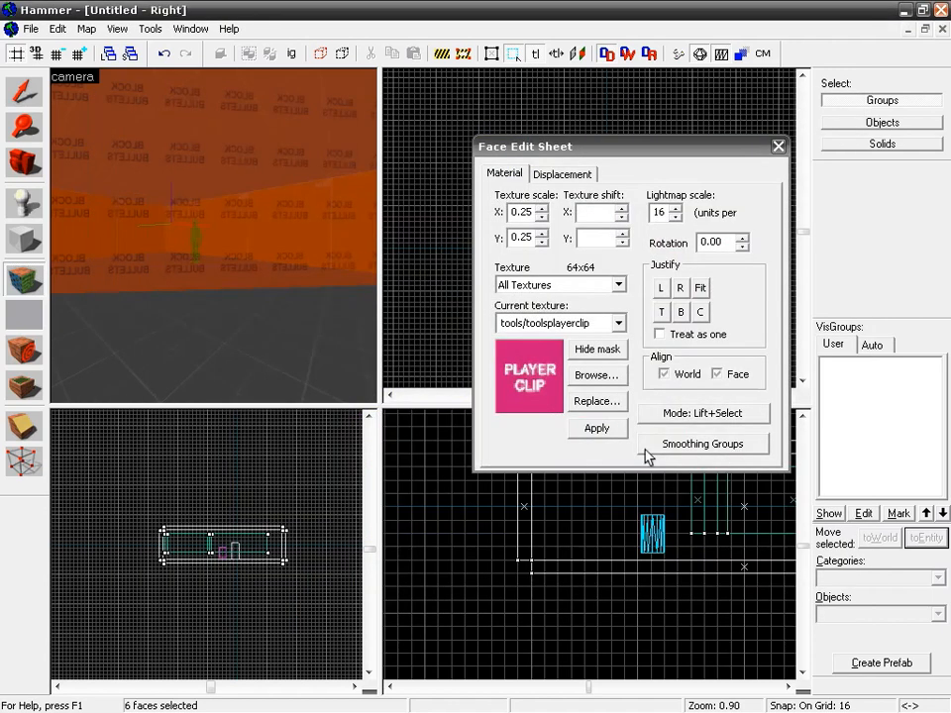
click(599, 428)
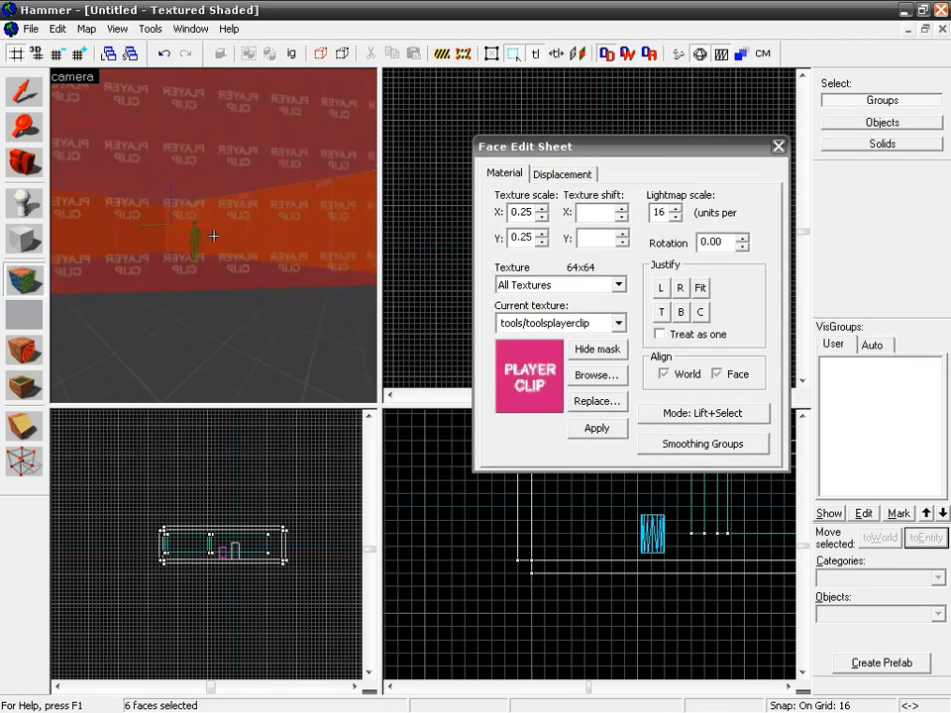
- Place a light entity from the Entities category on the room floor near the player start
key(z)
key(w)
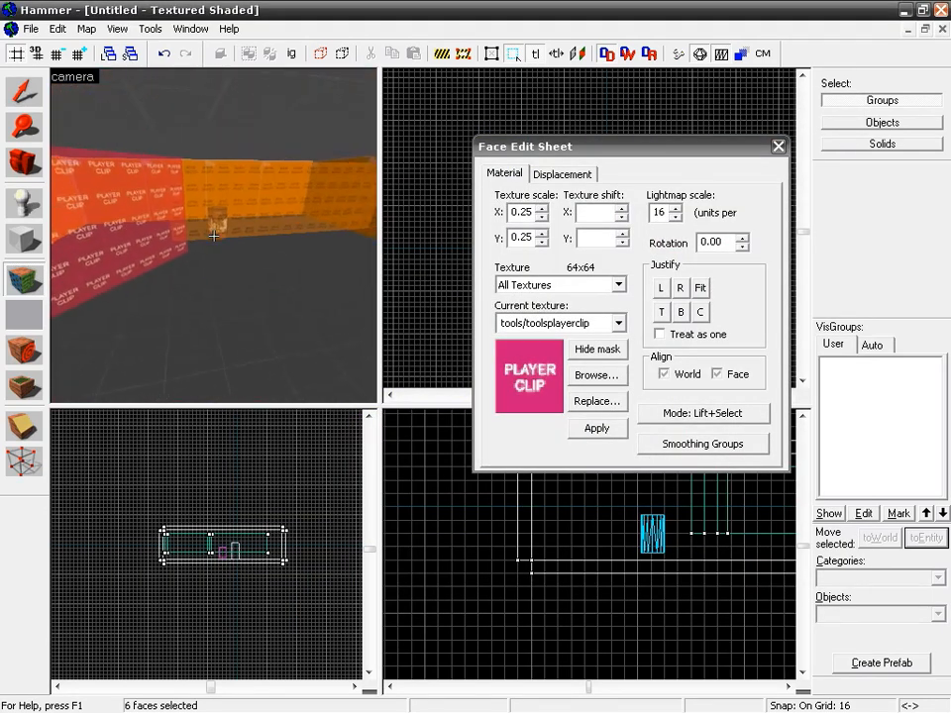
key(w)
key(s)
key(z)
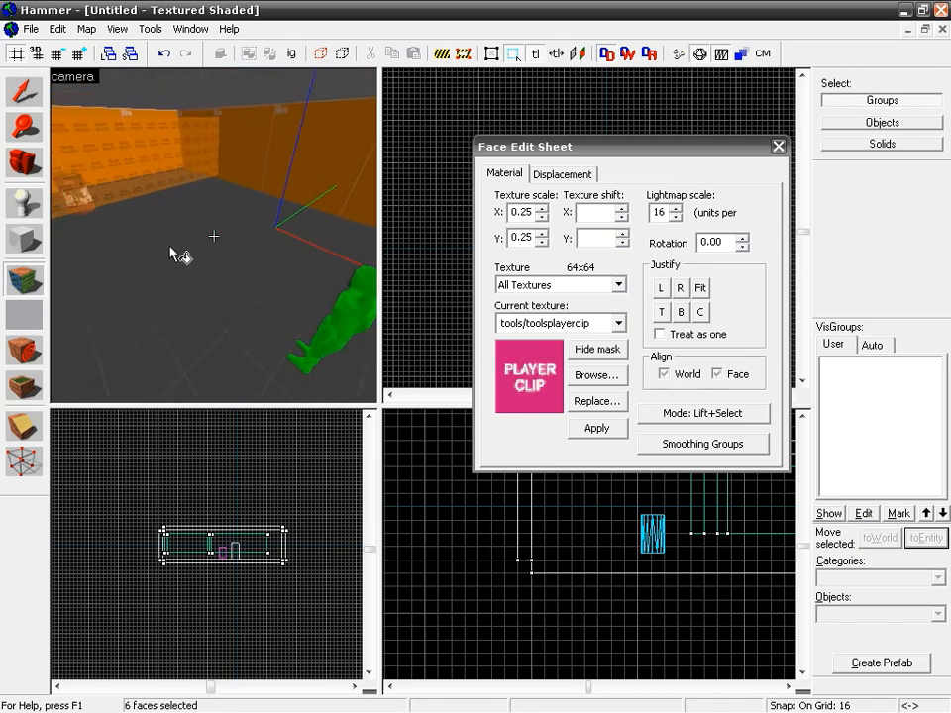
key(shift+e)
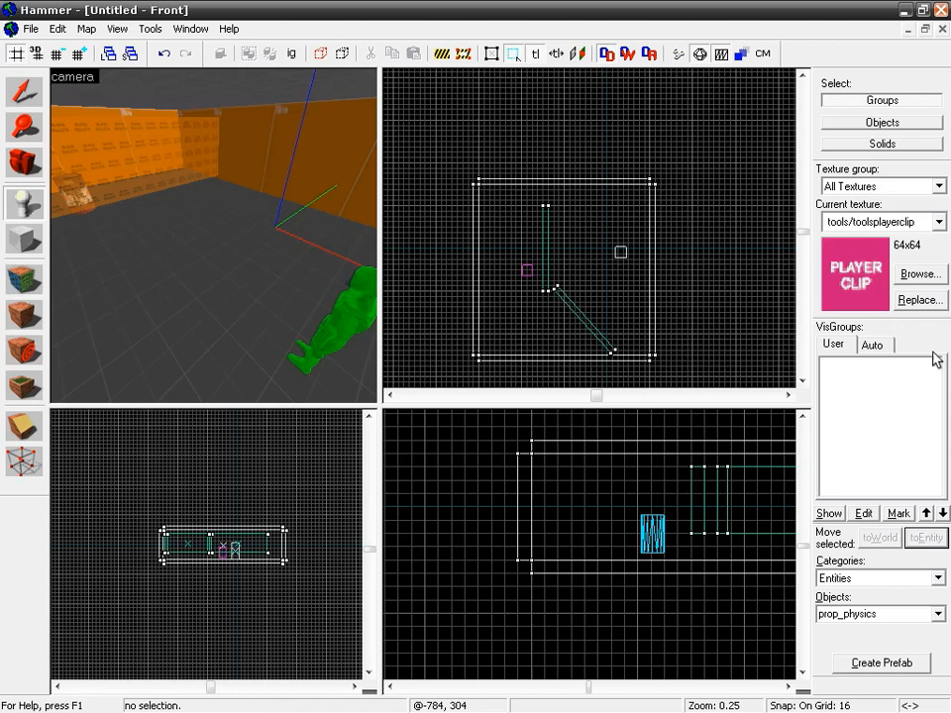
click(877, 614)
text(light)
click(223, 266)
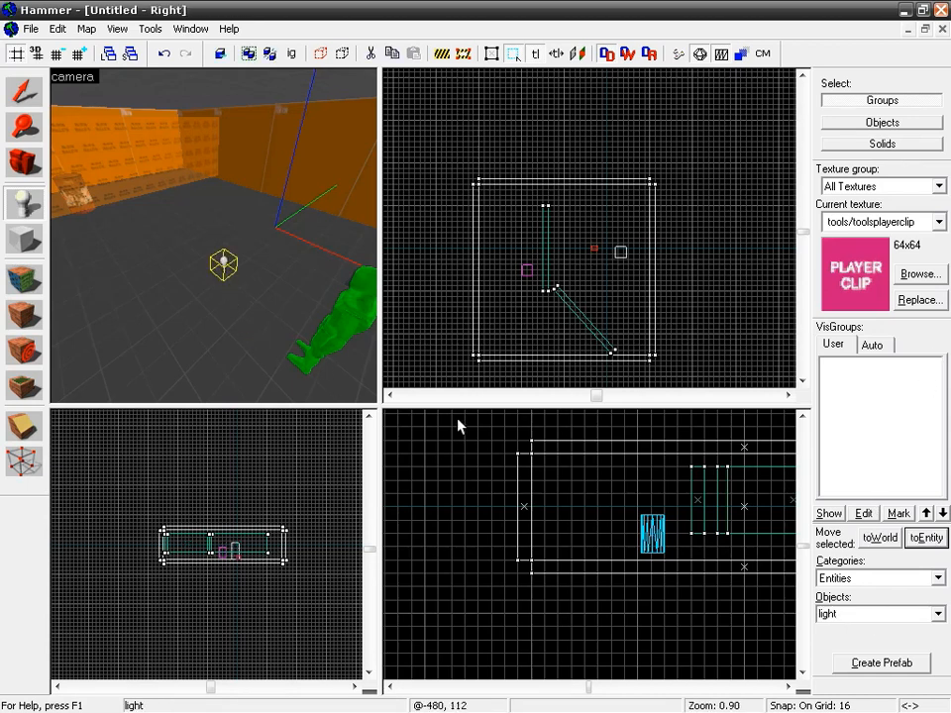
- Raise the light off the floor in the side view to about mid-room height, at z 0
key(z)
key(w)
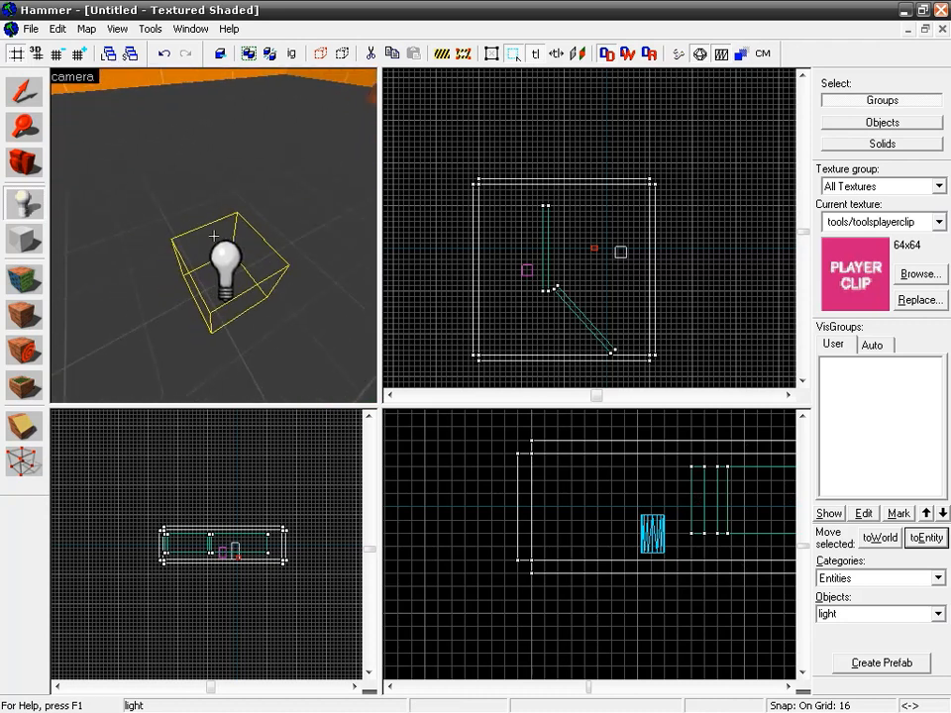
key(z)
scroll(736, 506, up, 3)
scroll(578, 496, down, 4)
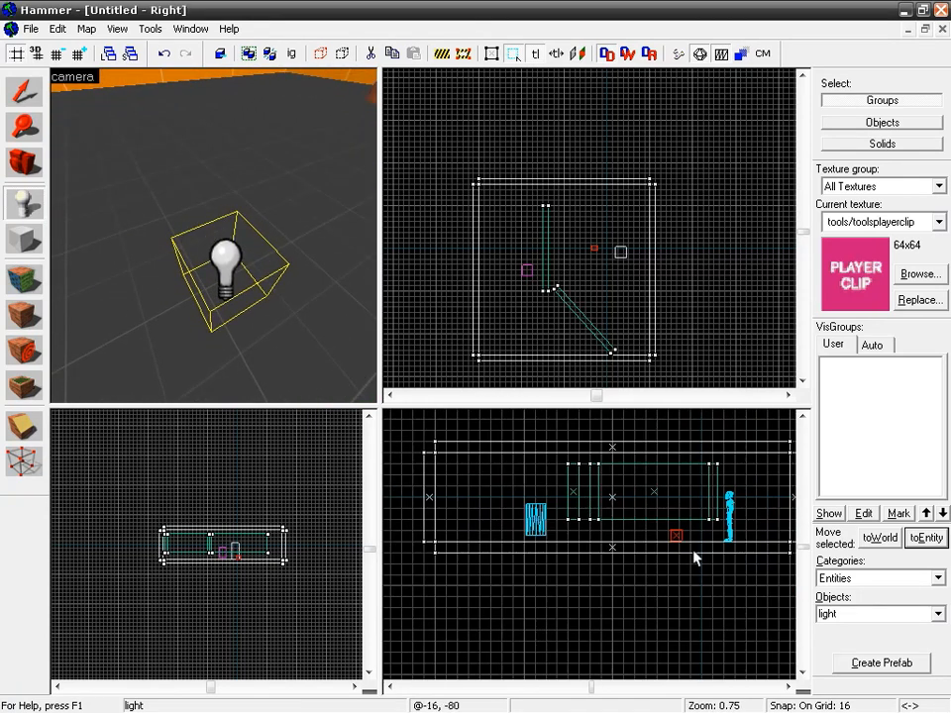
scroll(718, 535, up, 3)
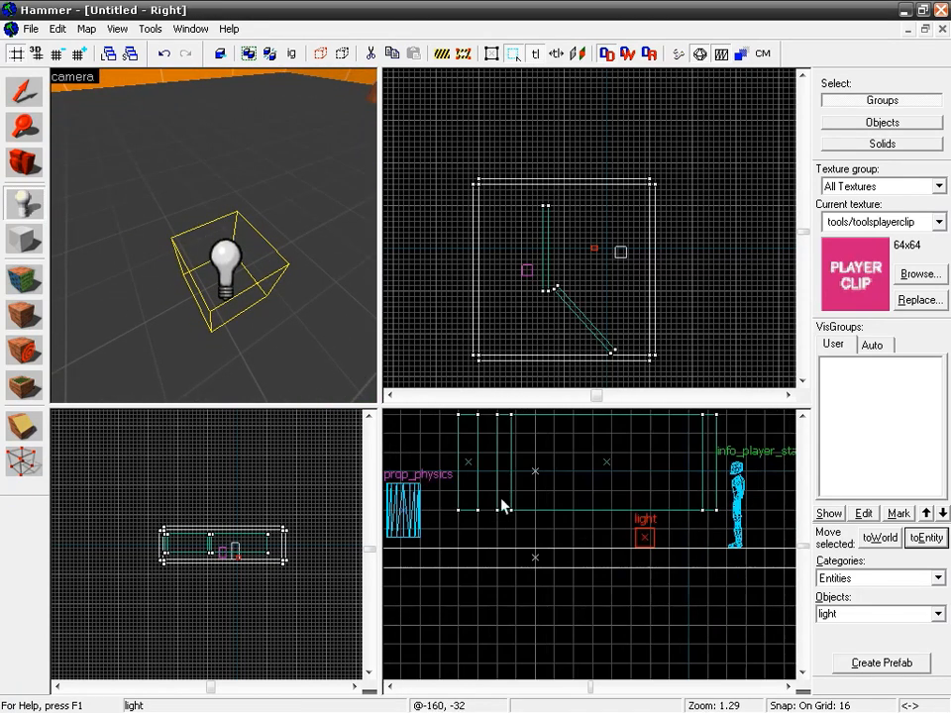
click(24, 94)
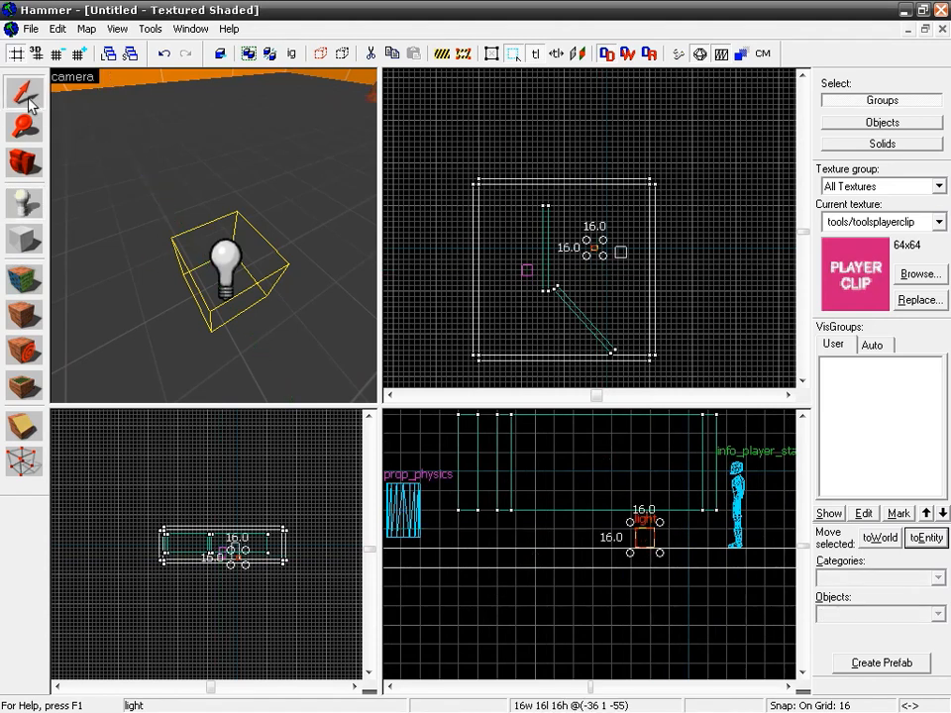
click(644, 537)
drag(644, 537, 631, 466)
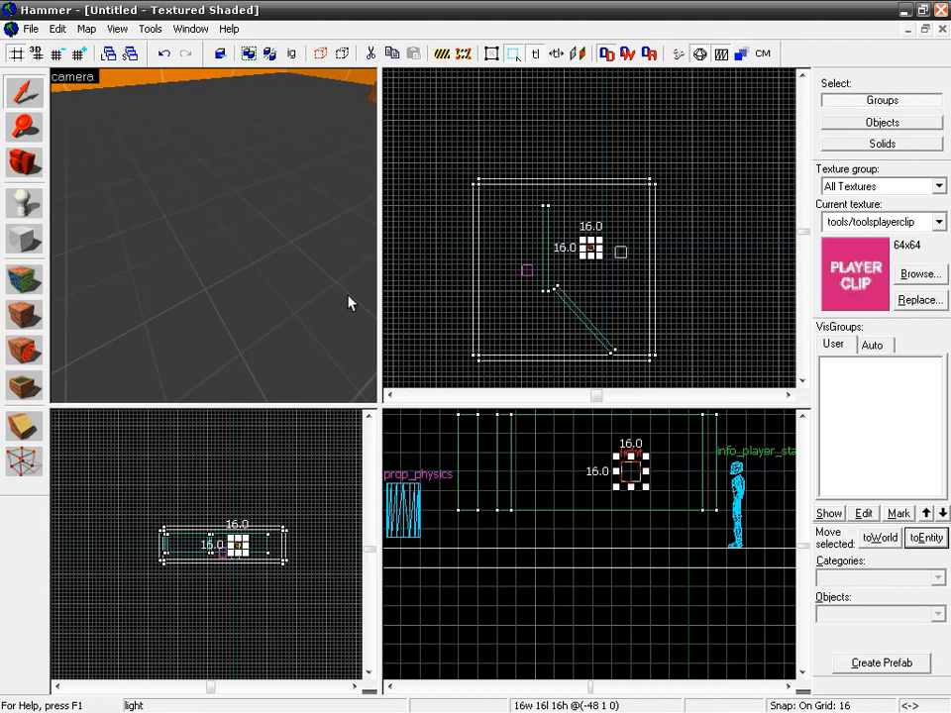
- Move the light in the top view to about x 16, y 64, above the player start
key(z)
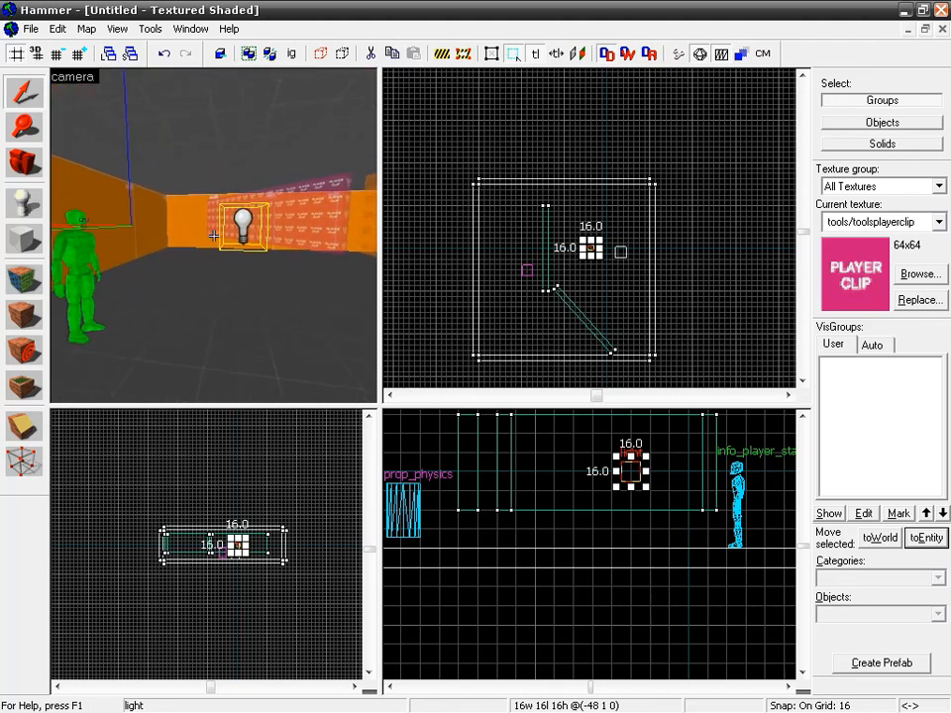
key(s)
key(z)
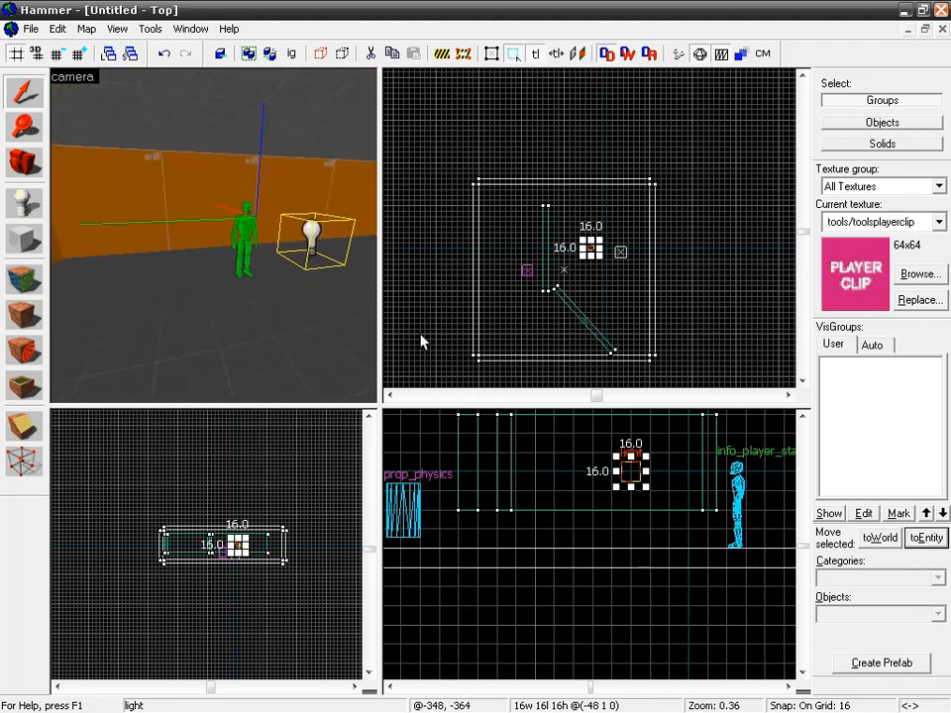
scroll(588, 273, down, 2)
scroll(588, 272, up, 2)
drag(590, 249, 613, 226)
click(99, 198)
key(z)
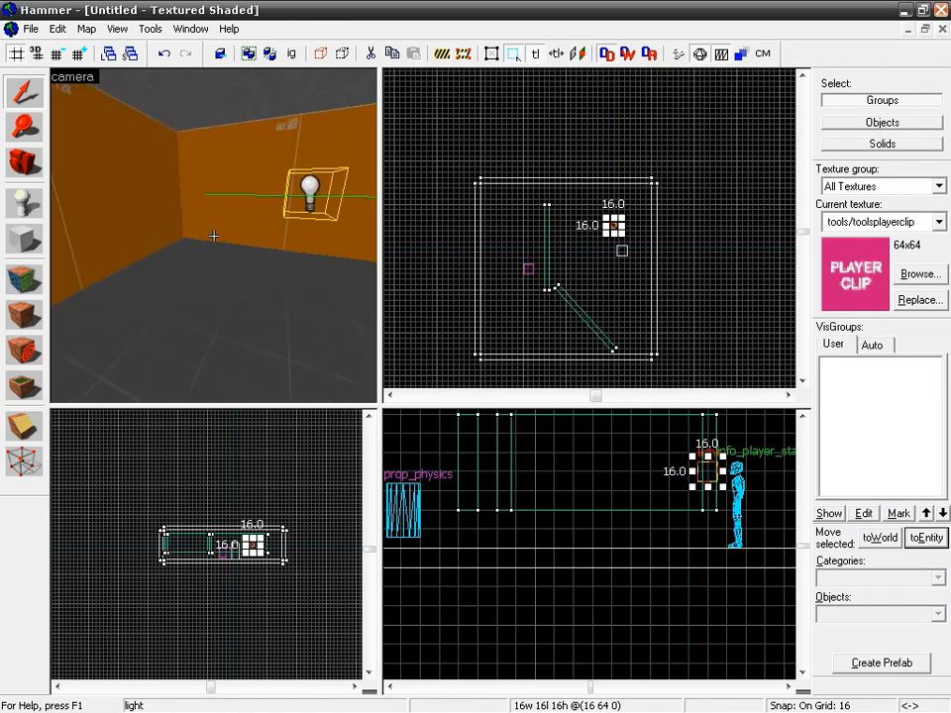
key(z)
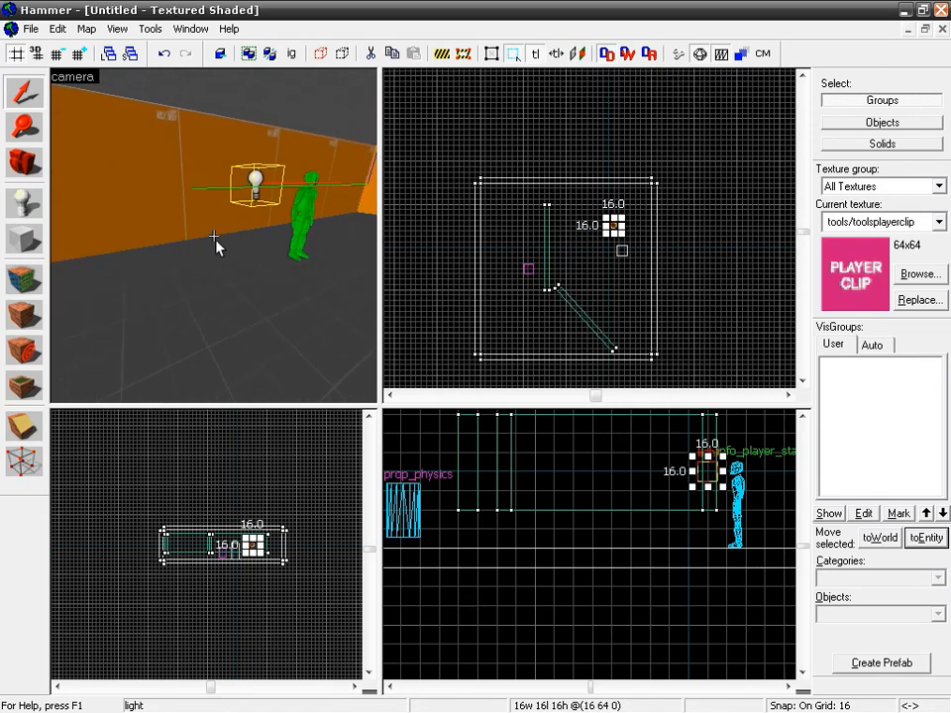
- Copy the diagonal player clip wall to just behind the light in the top view, centred at about x 36, y 84
click(22, 236)
click(26, 91)
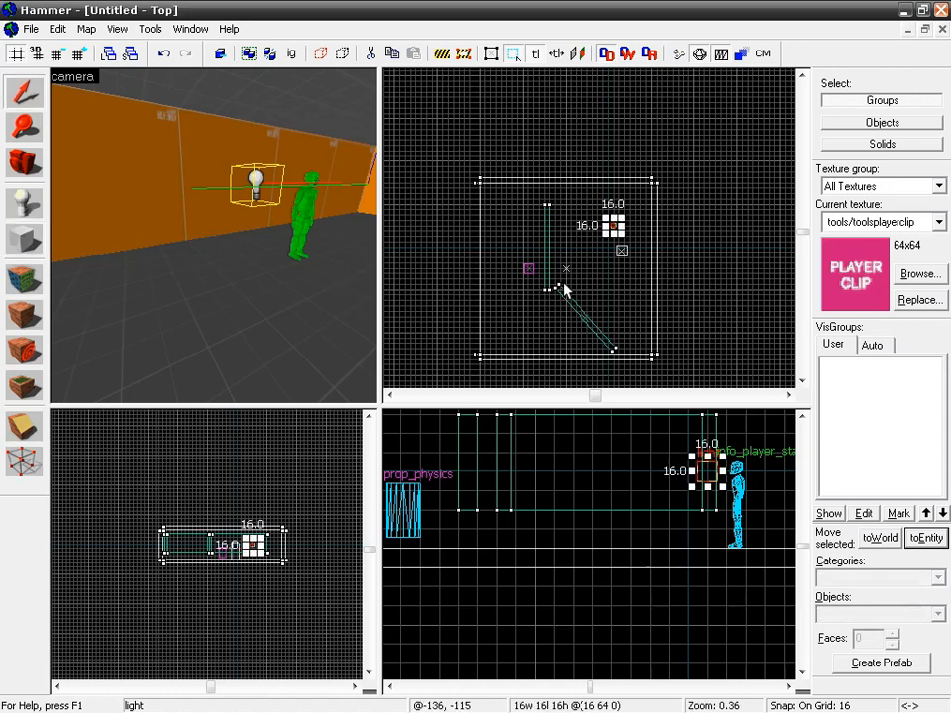
click(572, 302)
mouse_move(585, 311)
mouse_down()
mouse_move(624, 197)
mouse_move(652, 372)
mouse_up()
scroll(631, 246, up, 8)
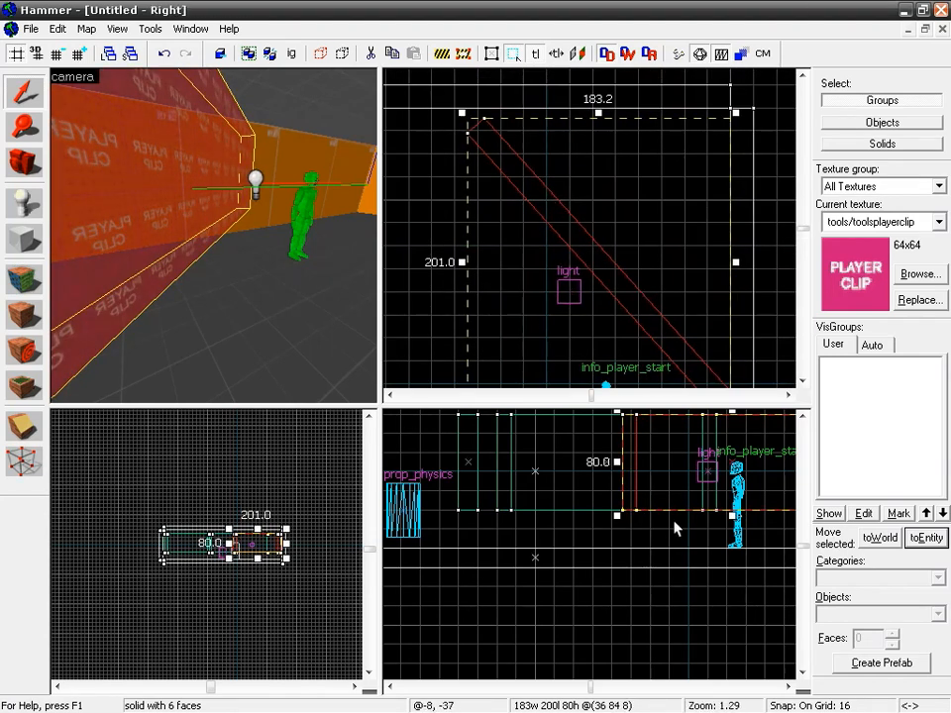
- Stretch the copied wall to the full room height of 128 by raising its upper edge and lowering its lower edge
scroll(575, 510, down, 3)
drag(617, 460, 617, 447)
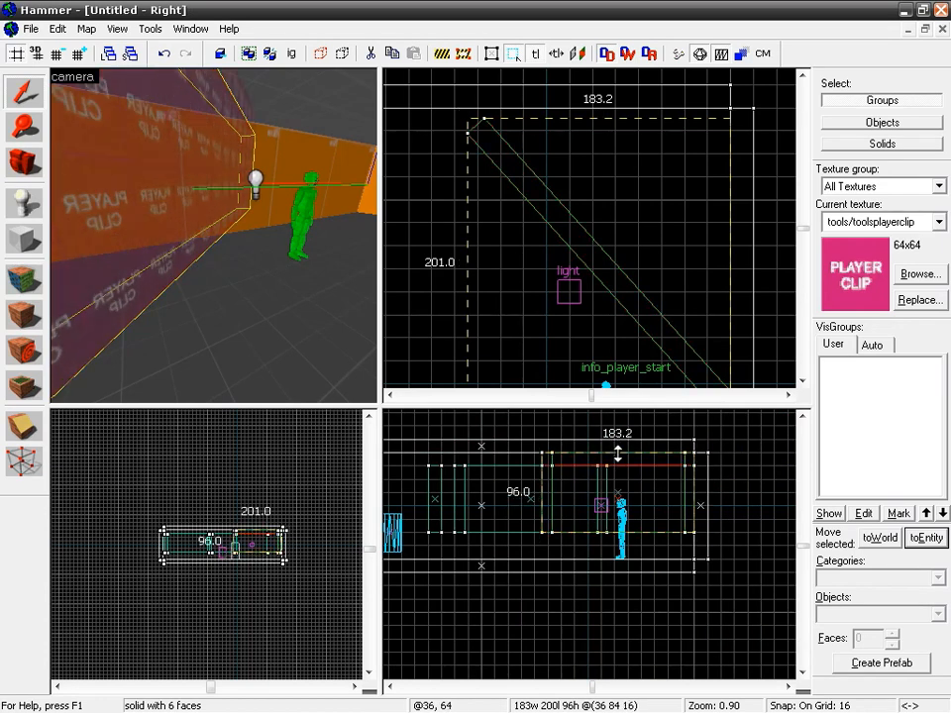
drag(617, 538, 617, 565)
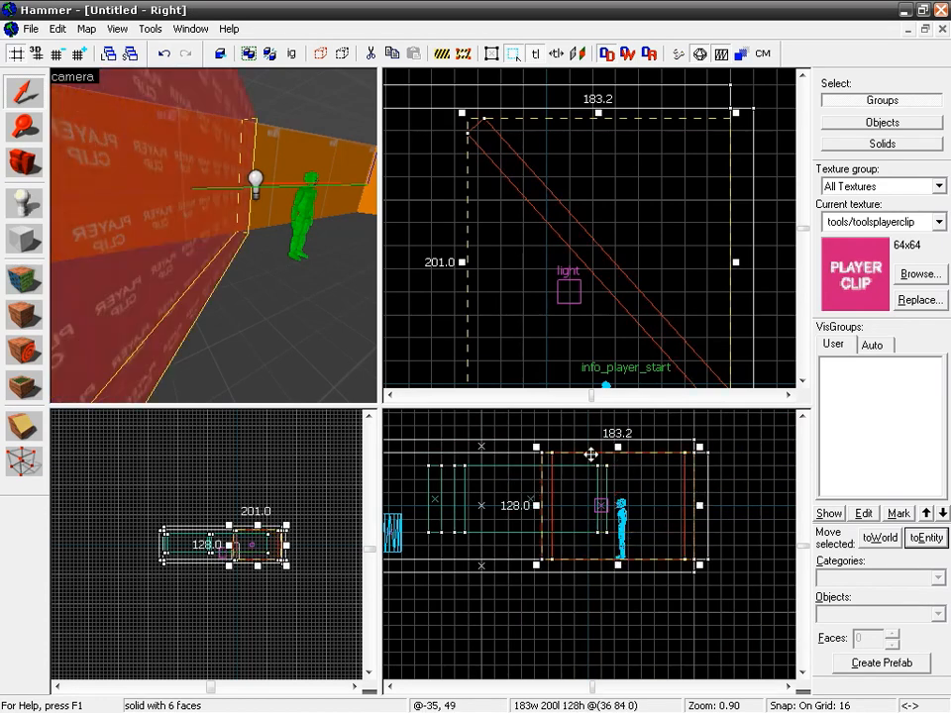
- Texture the full-height wall behind the light with tools/toolsblocklight and close the face editing sheet
key(s)
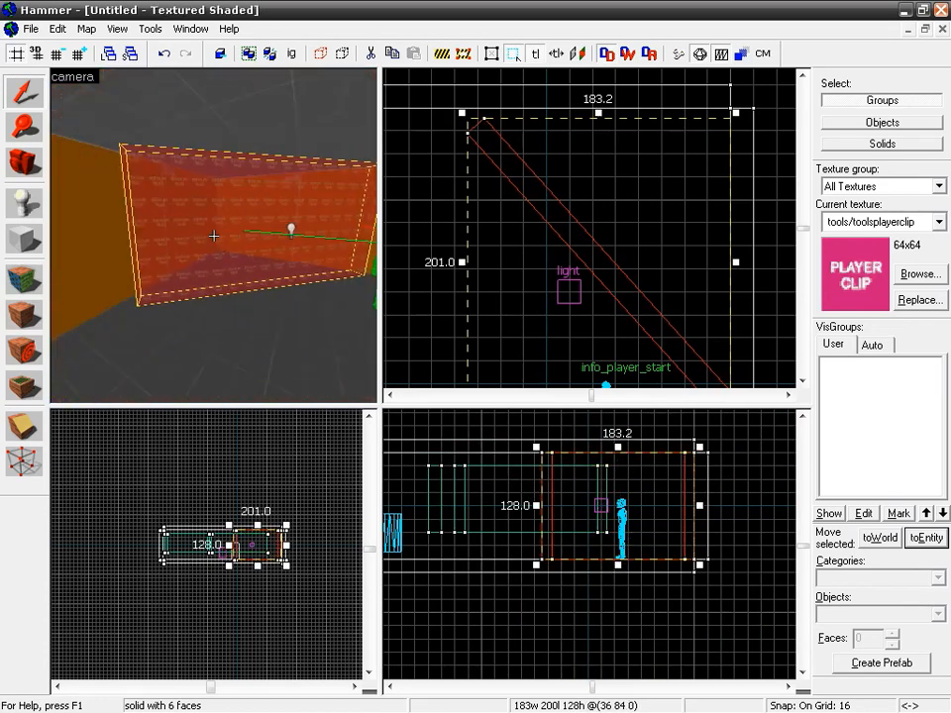
key(shift+a)
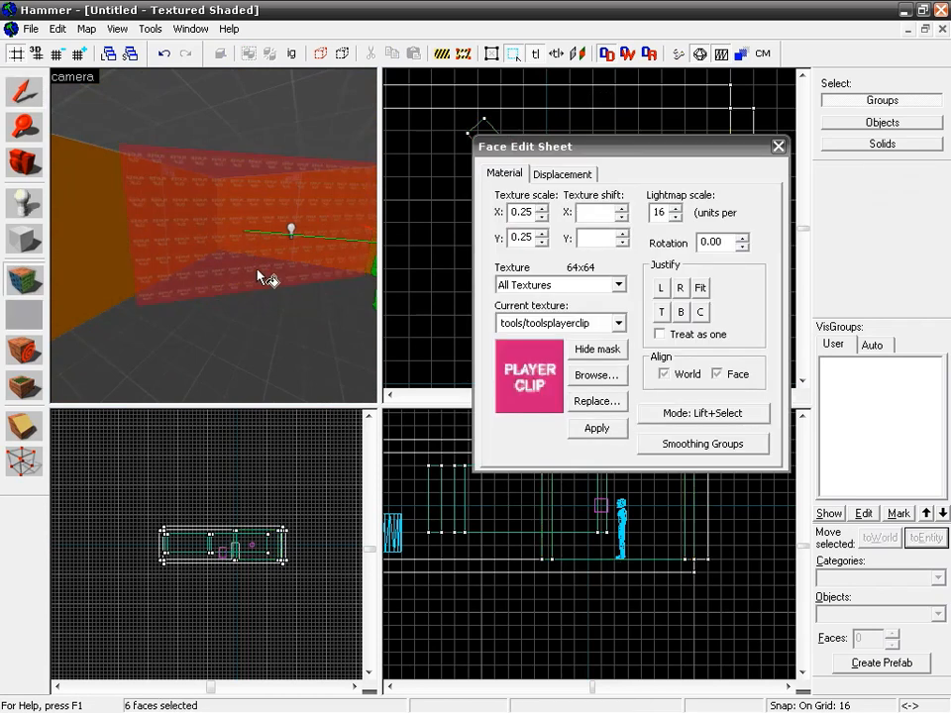
click(597, 376)
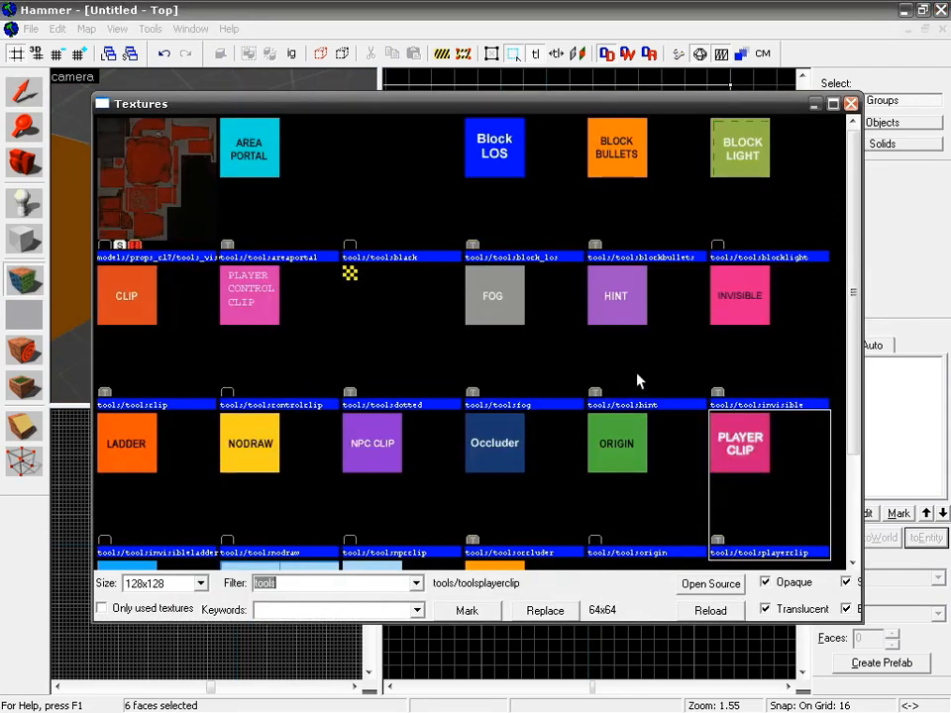
click(749, 154)
double_click(750, 154)
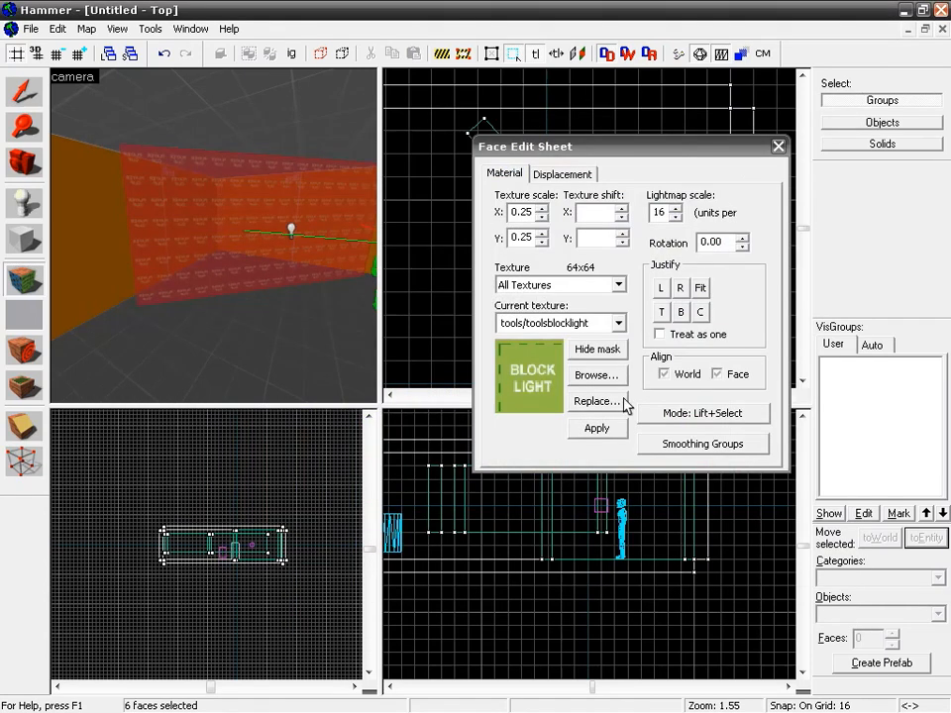
click(603, 428)
click(778, 146)
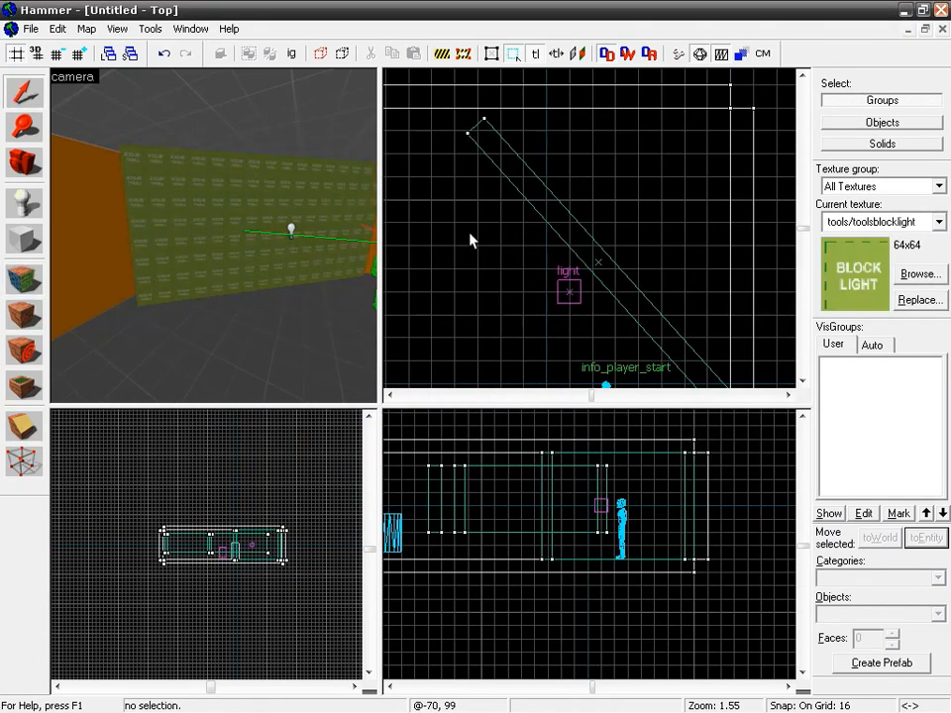
- Place a weapon_357 entity on the floor beside the player start
key(z)
key(w)
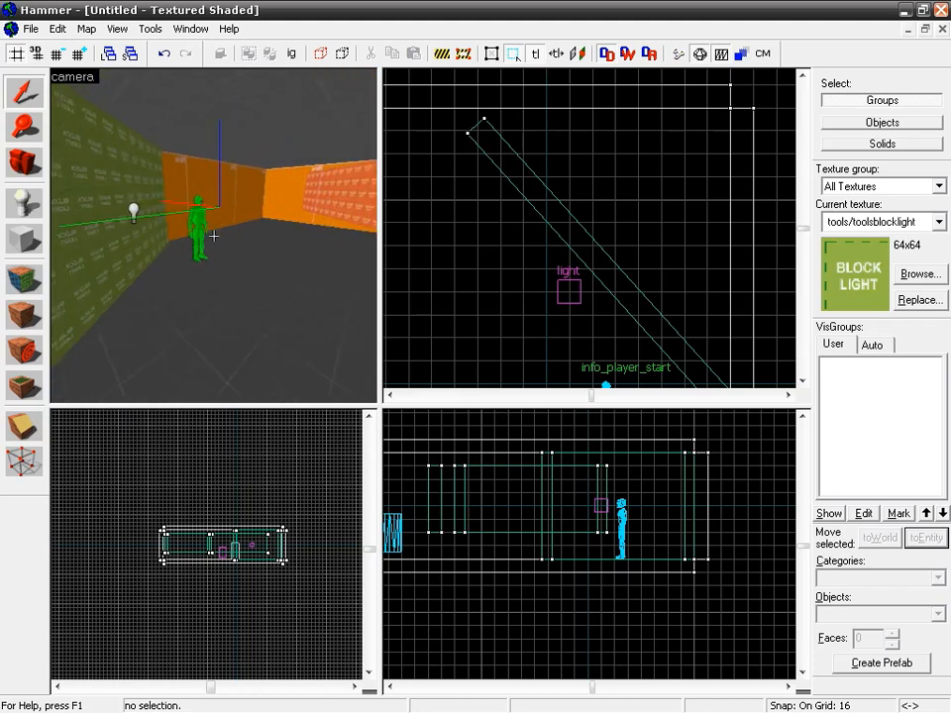
key(z)
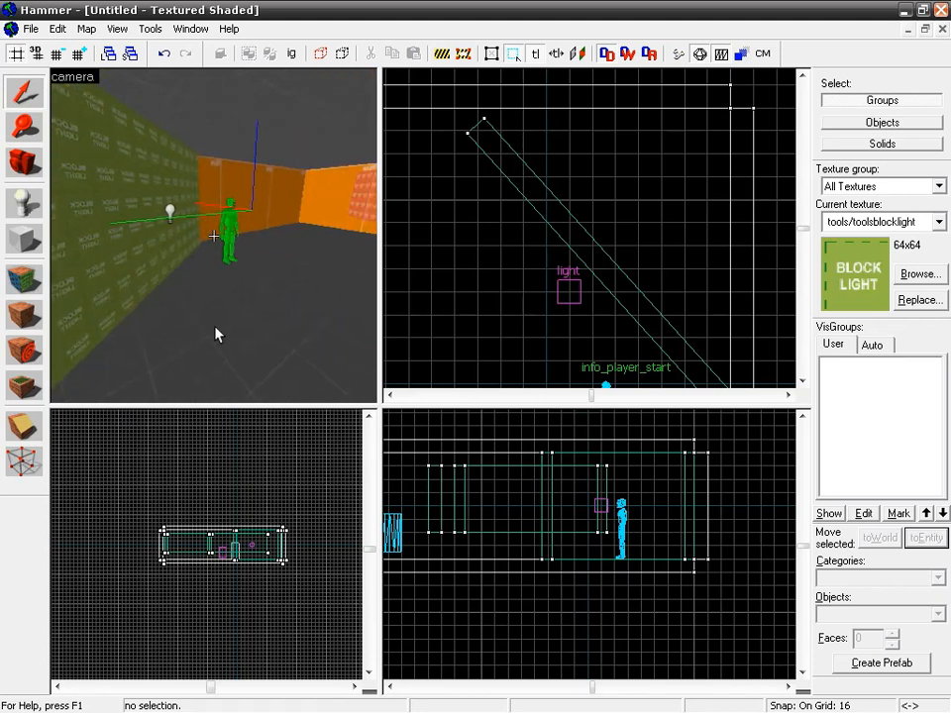
click(21, 211)
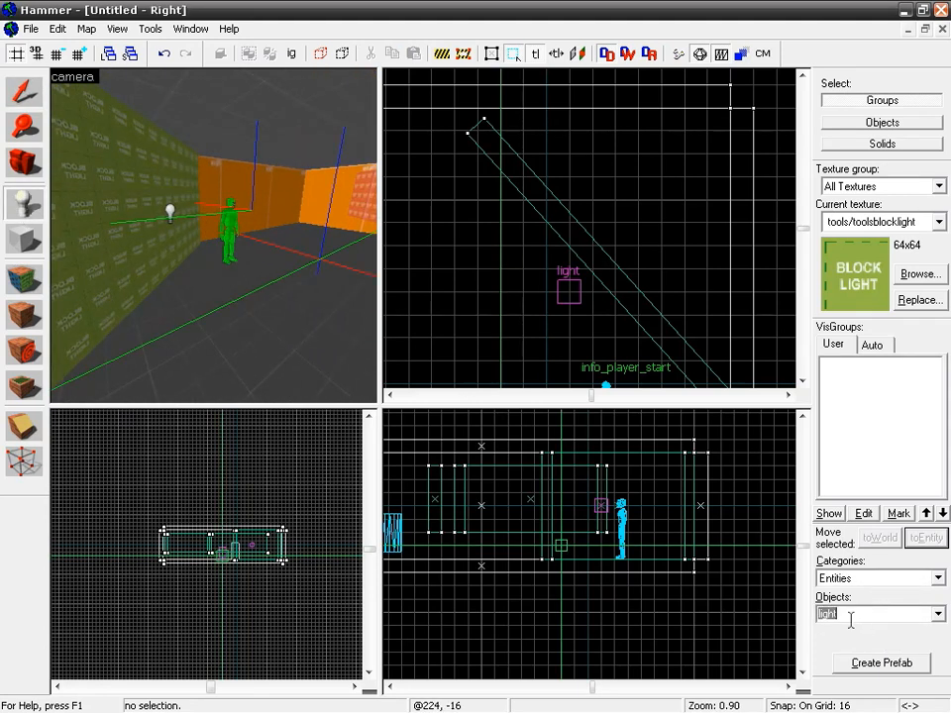
text(weapon_357)
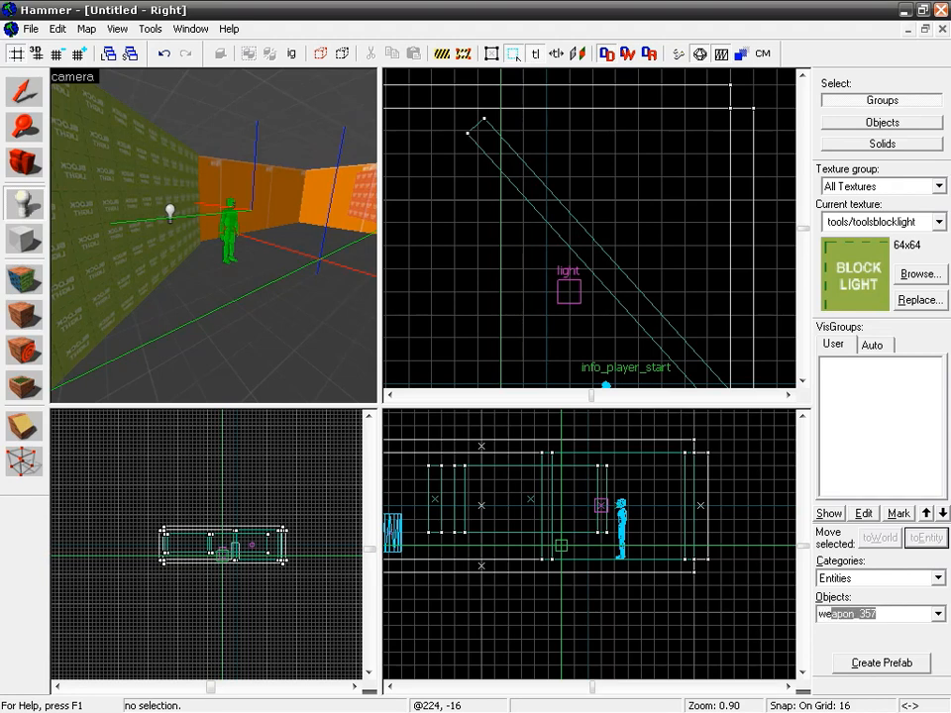
click(244, 267)
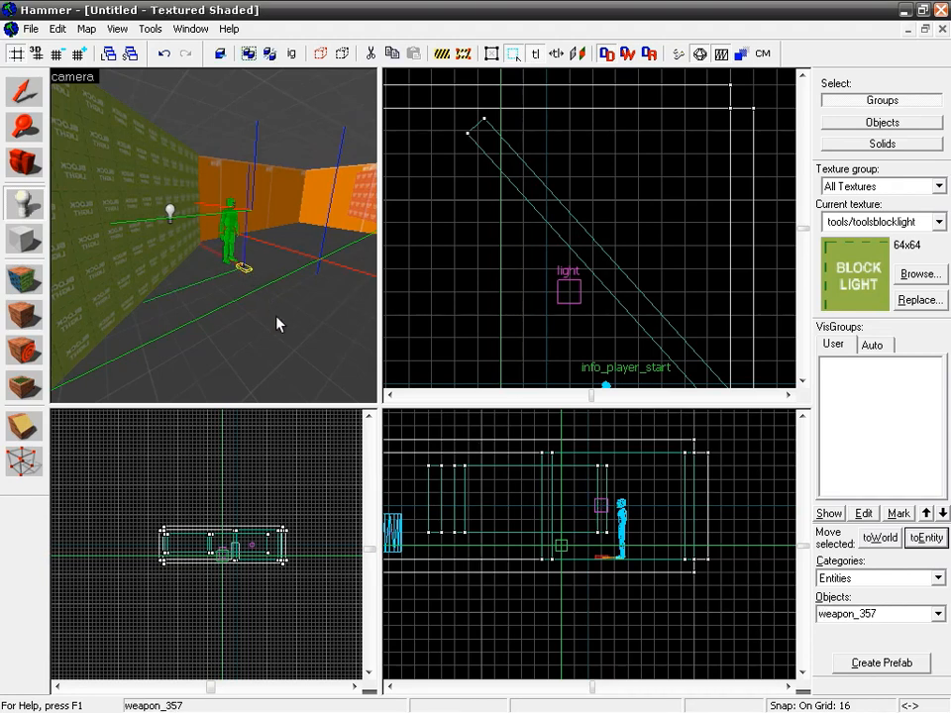
click(23, 91)
key(z)
key(w)
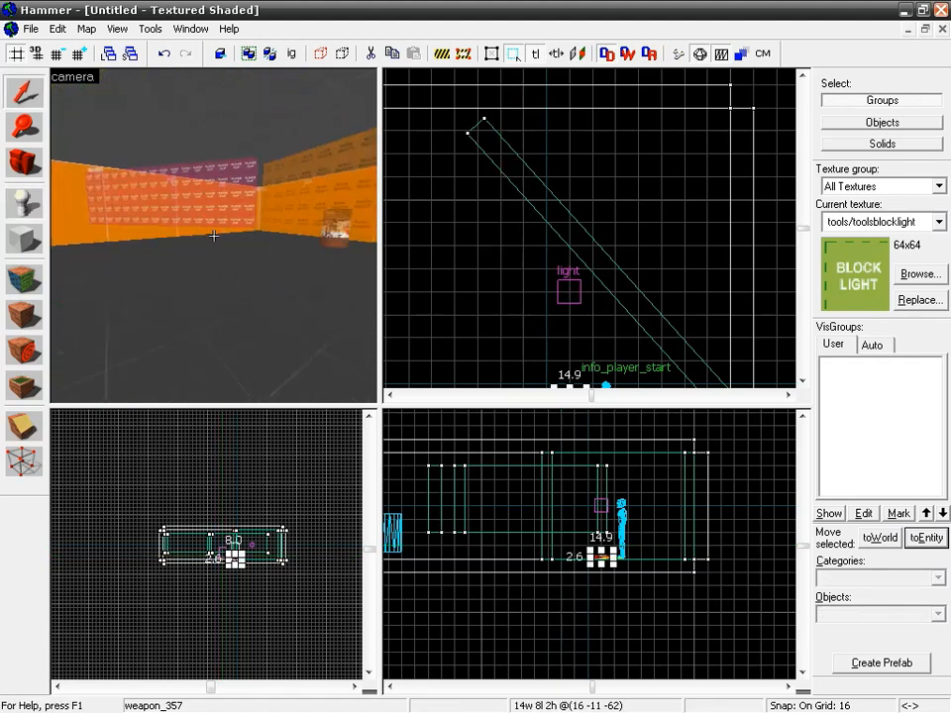
key(w)
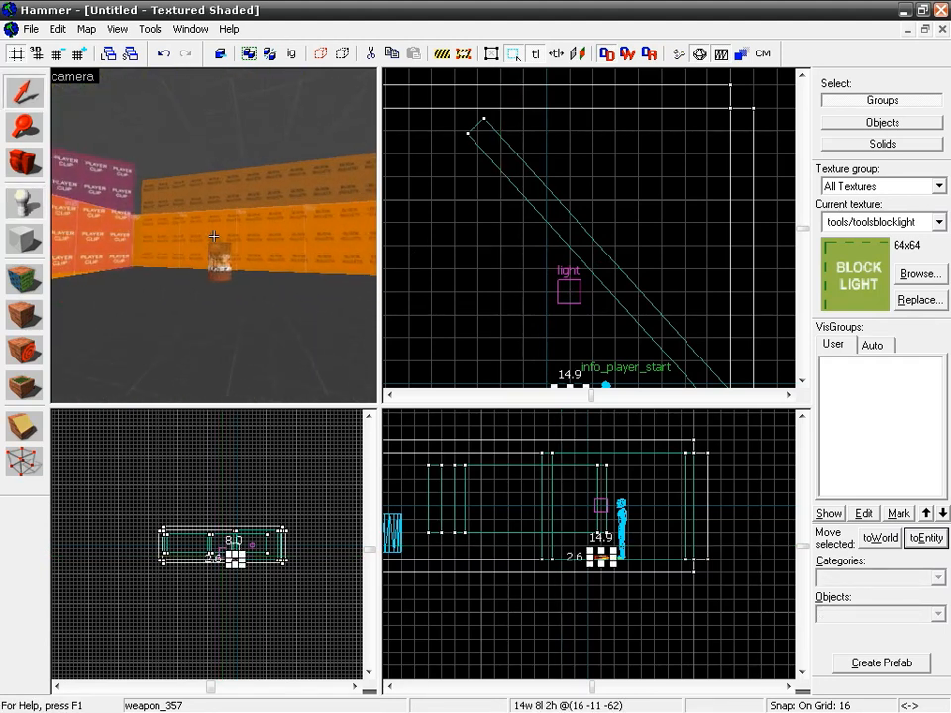
key(w)
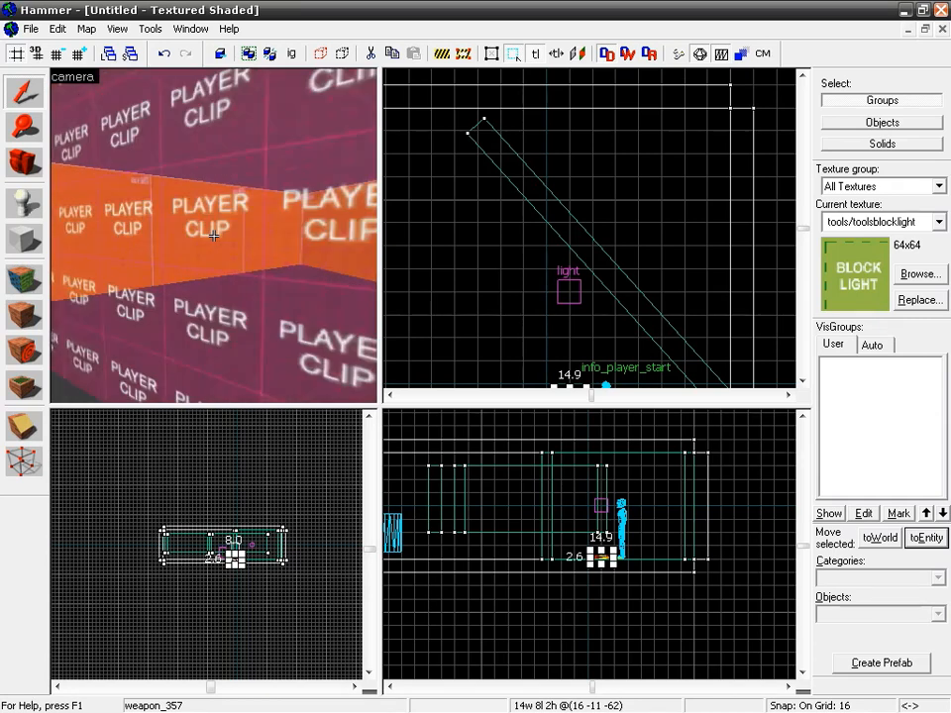
- Save the map as Noesis_ToolMaterials in the mapsrc folder
key(w)
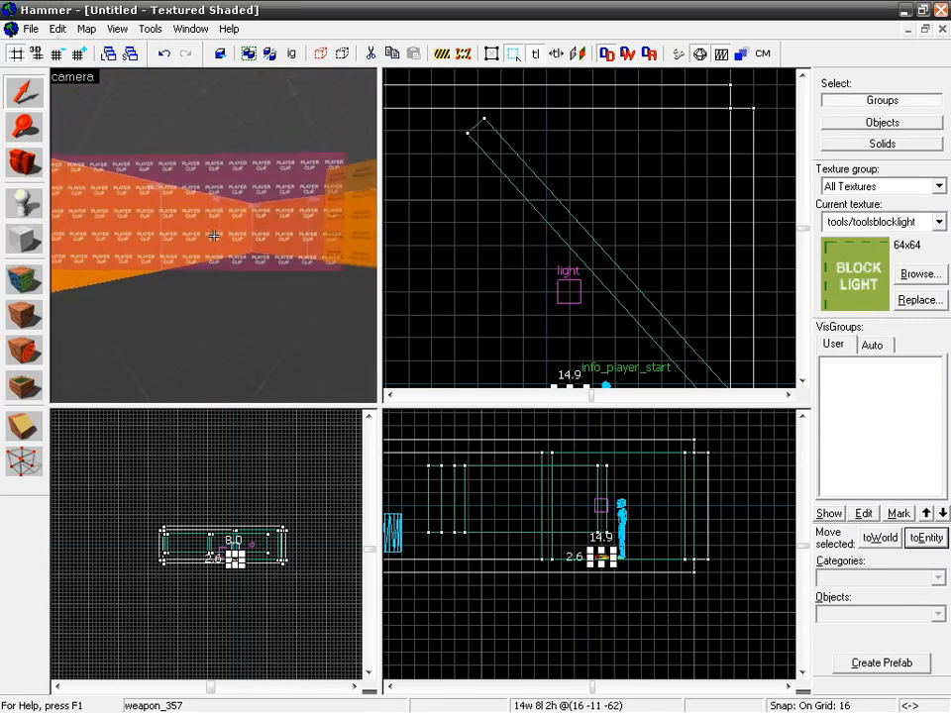
key(w)
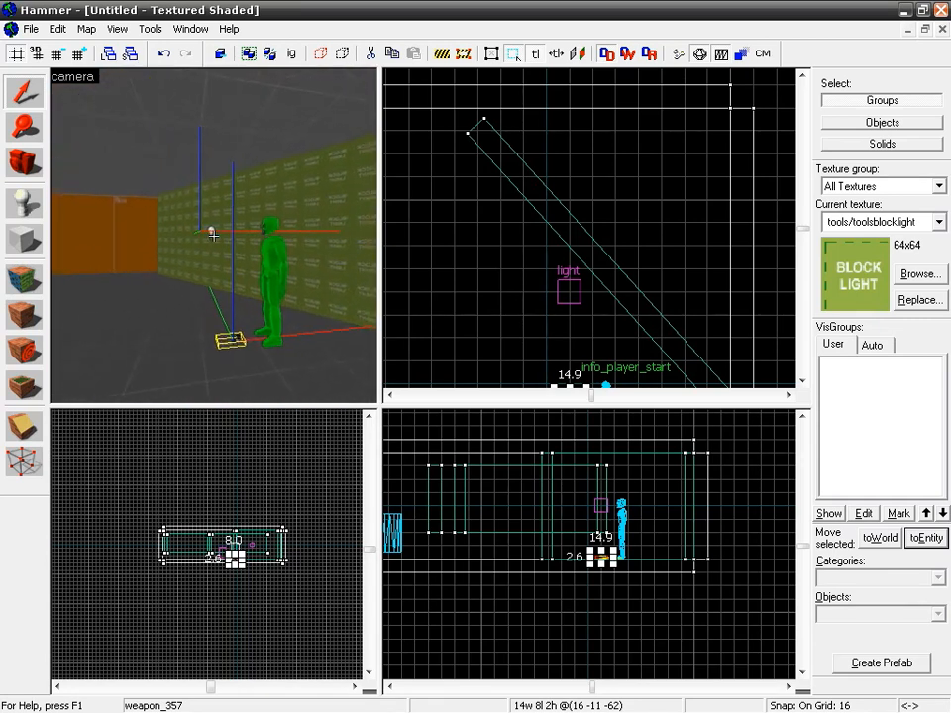
key(z)
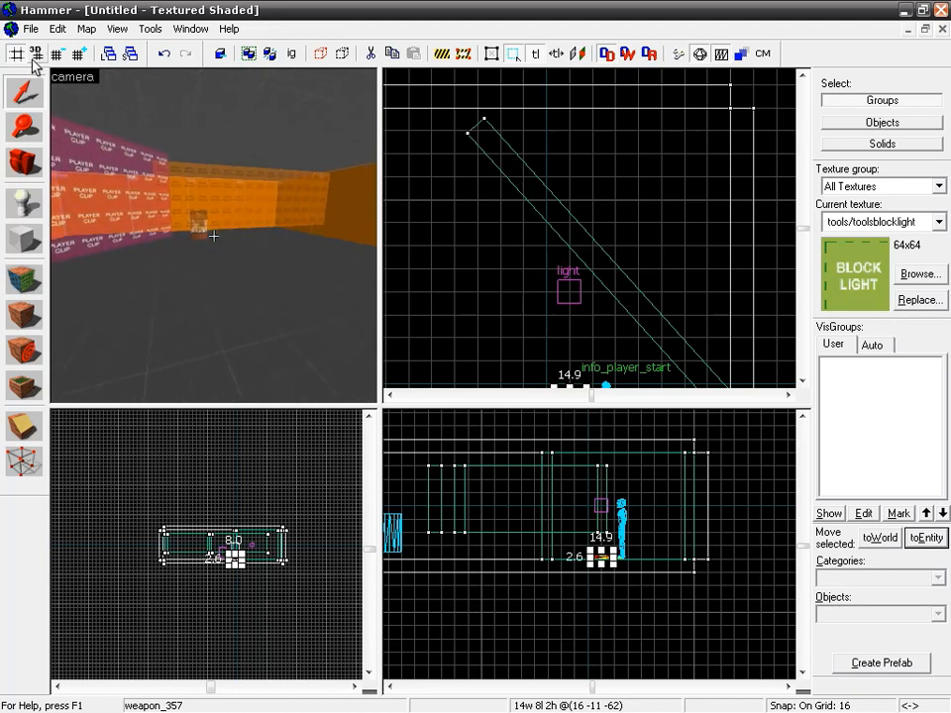
click(30, 30)
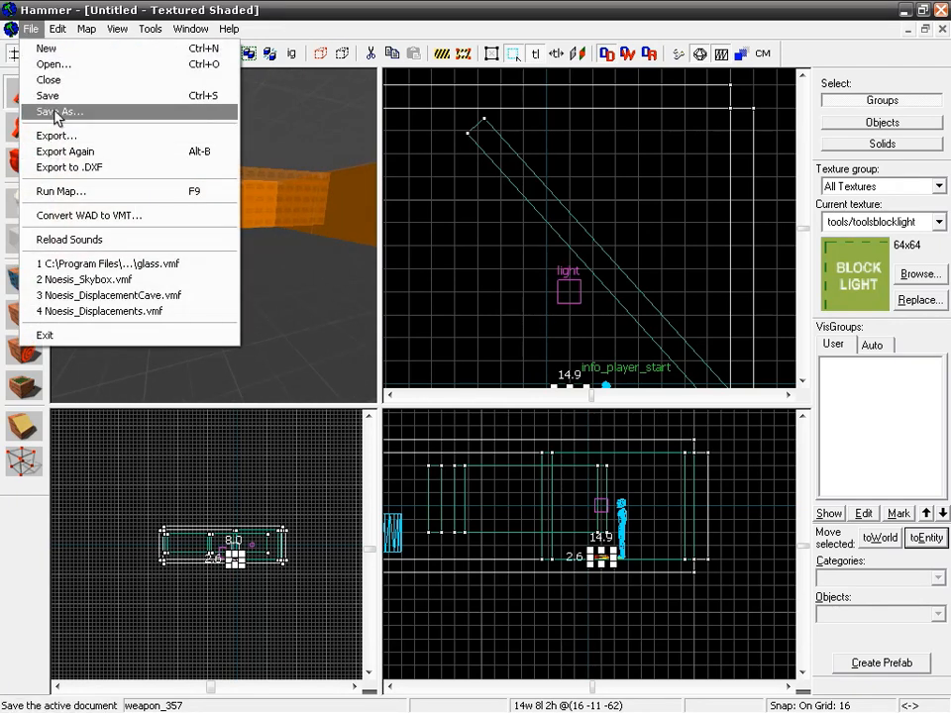
click(57, 112)
text(Np)
key(BackSpace)
key(BackSpace)
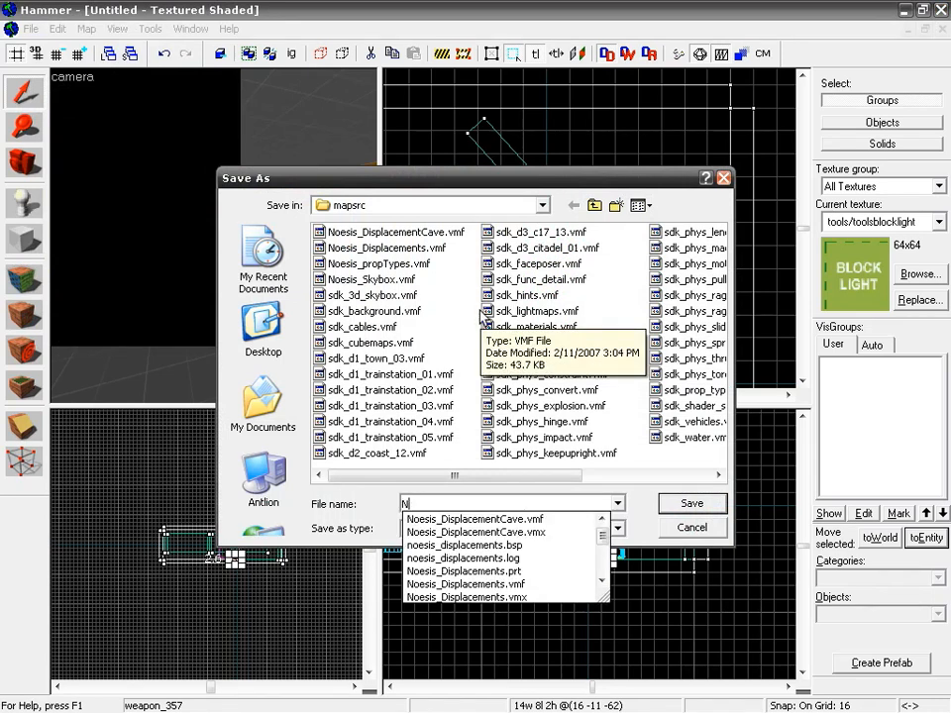
text(oesis_ToolMaterials)
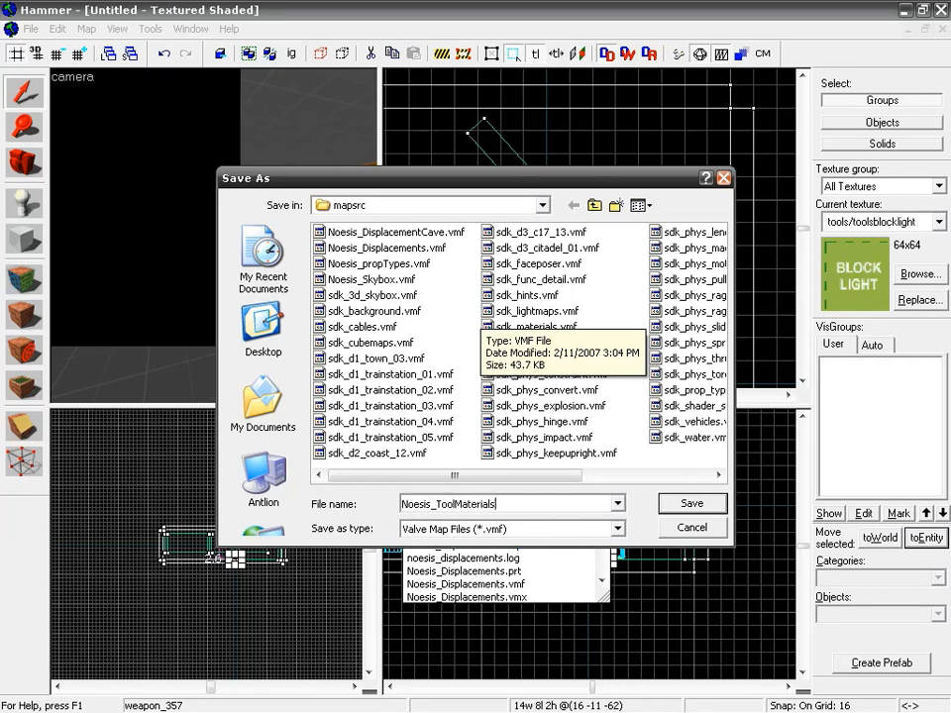
key(Return)
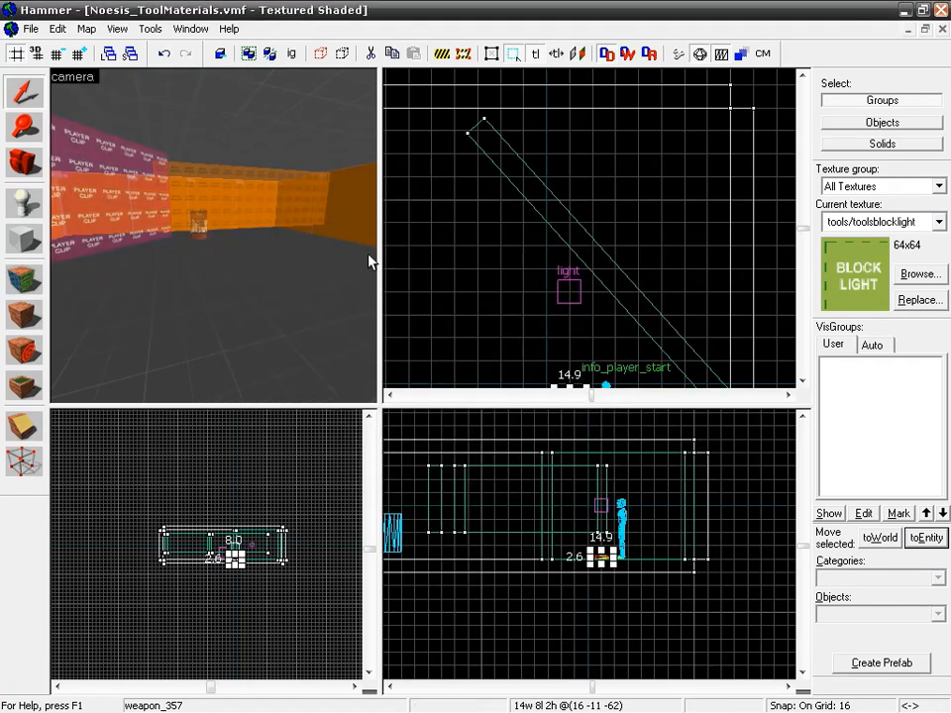
- Compile the map with BSP, VIS and RAD set to Normal and run it in the game
click(680, 56)
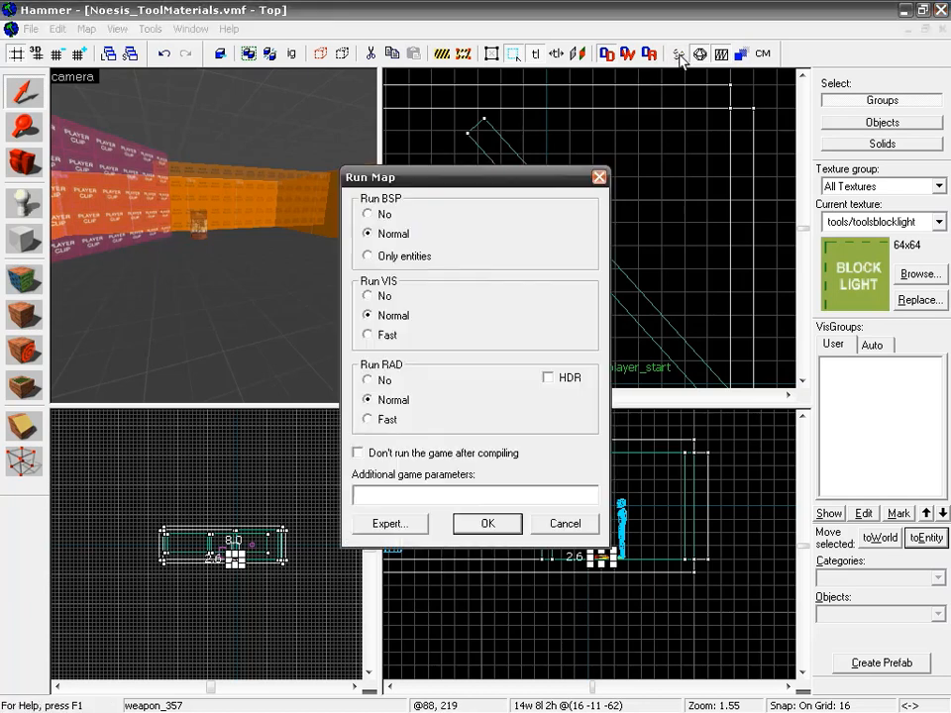
click(490, 525)
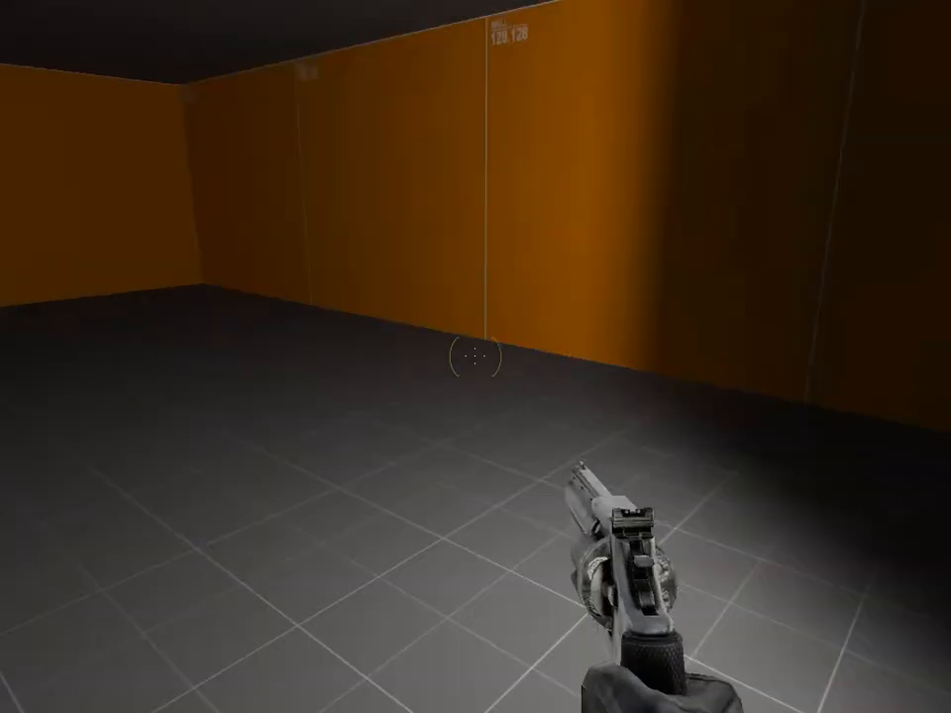
- Walk around the compiled room and examine the shadow the block light wall casts on the walls, floor and ceiling
key(s)
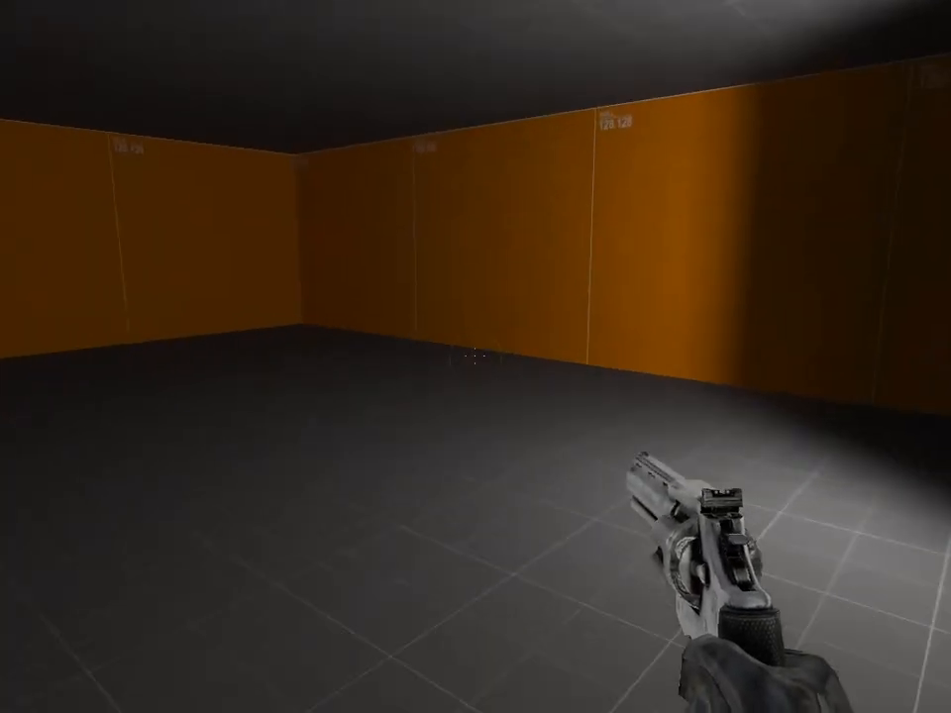
key(w)
key(s)
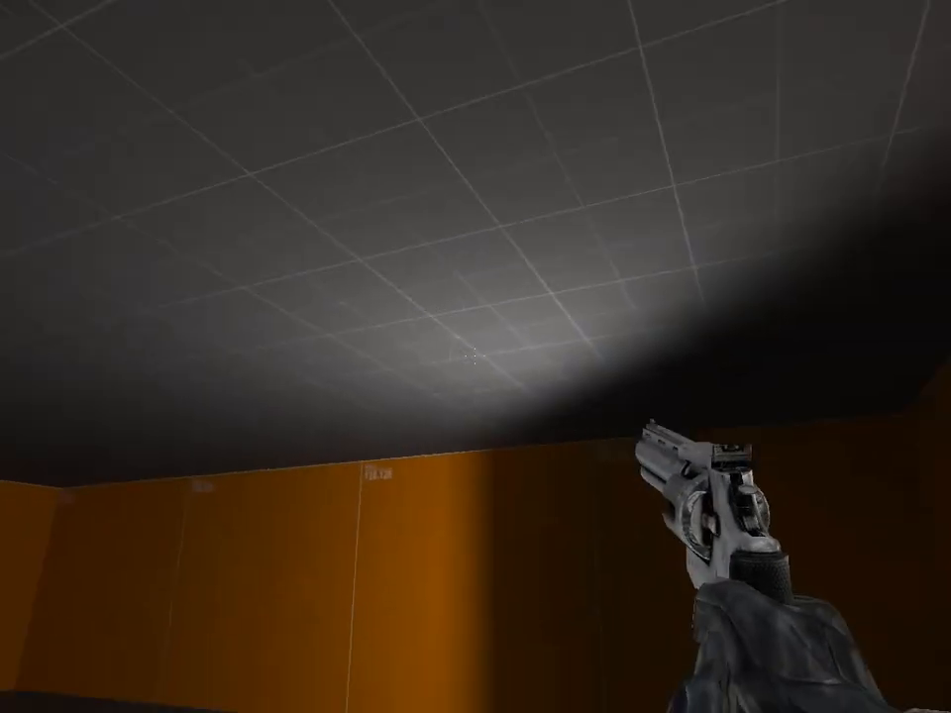
key(w)
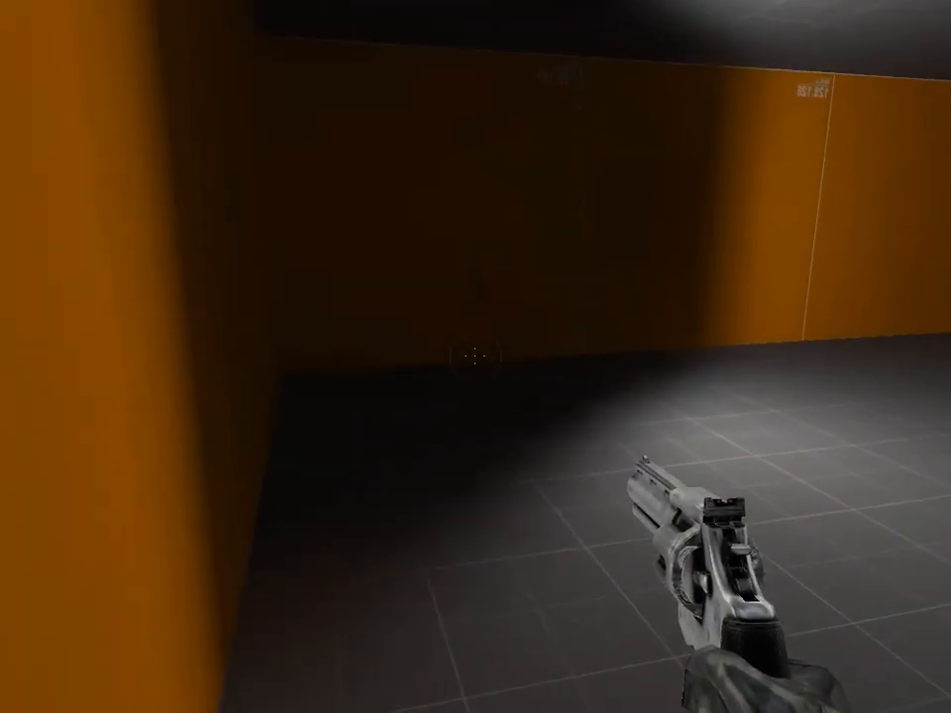
key(w)
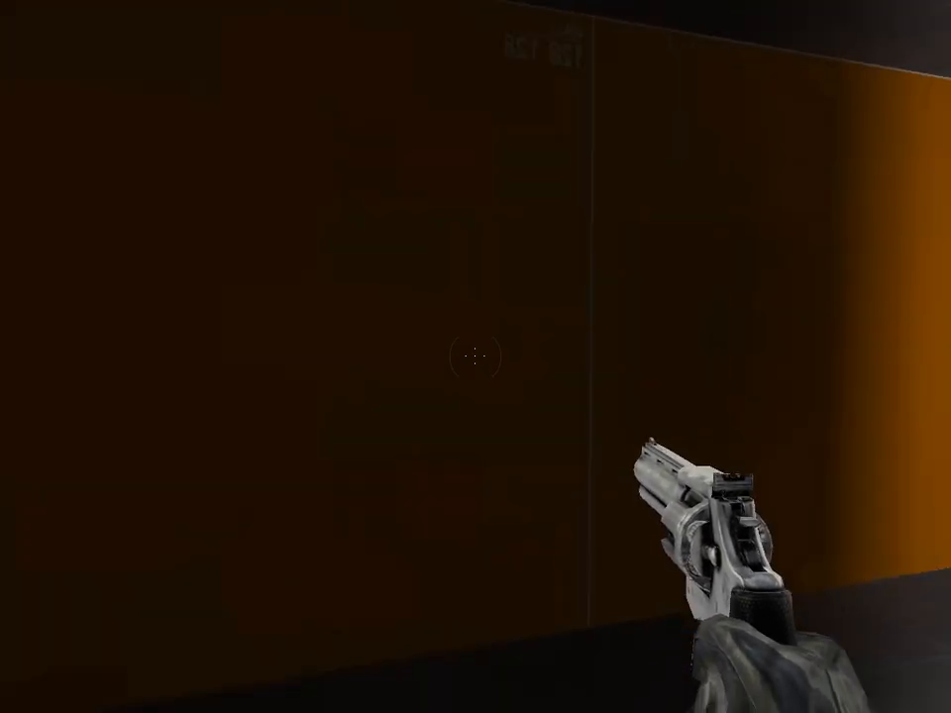
key(s)
key(d)
key(w)
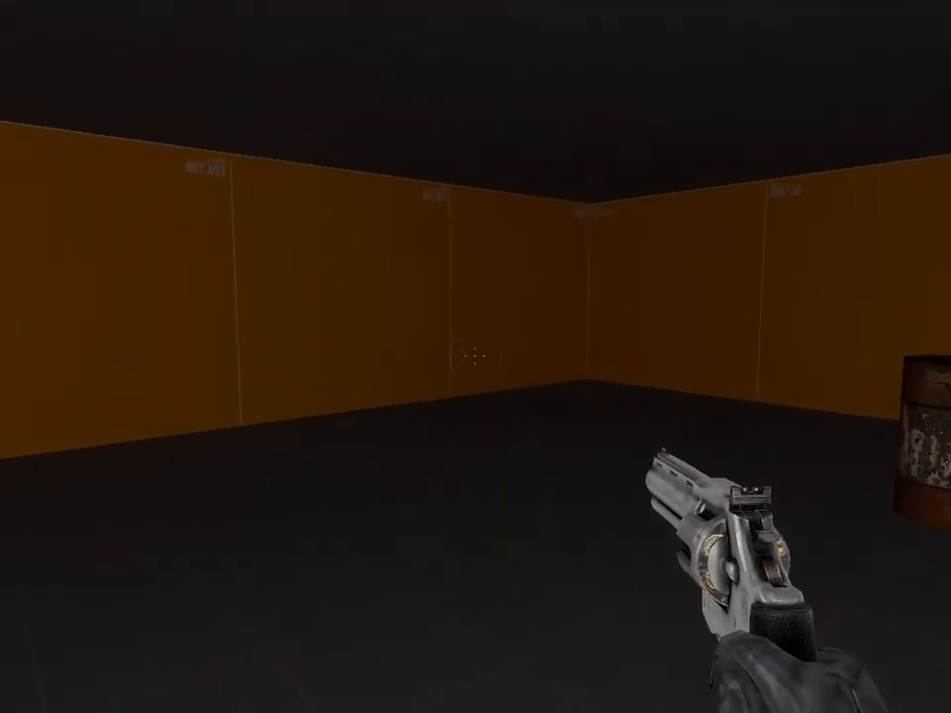
- Move about the dark end of the room and fire the revolver at the barrel and walls to test the invisible tool-textured walls
key(w)
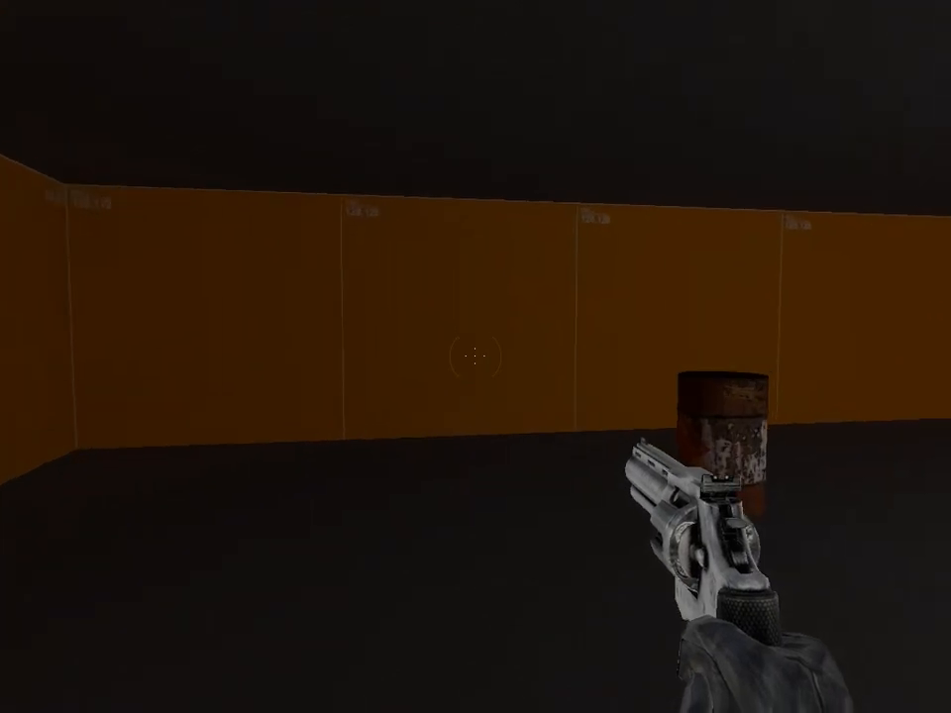
key(w)
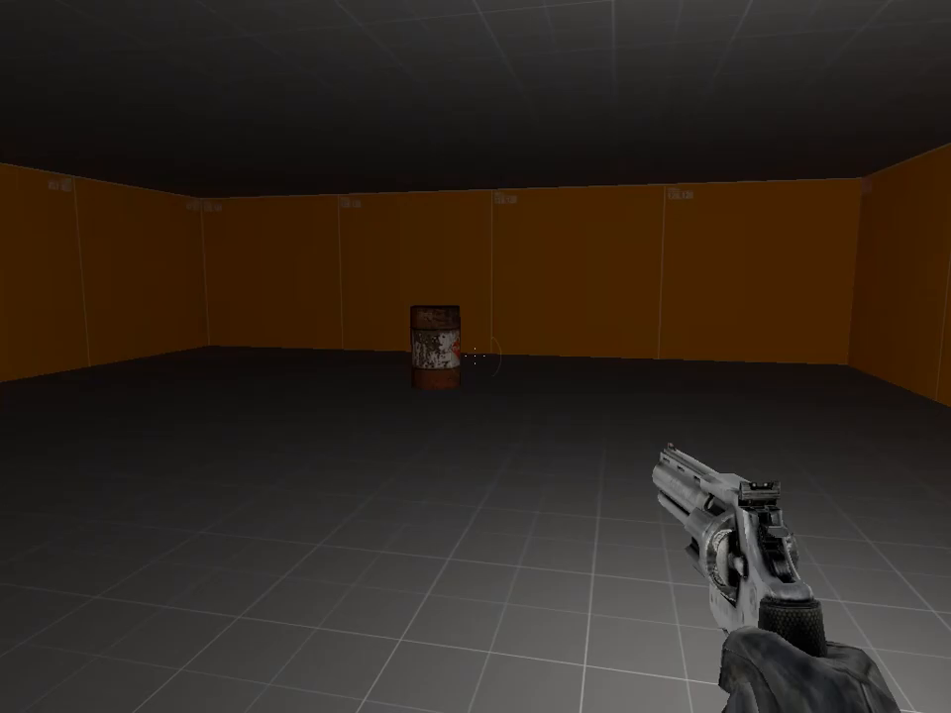
key(w)
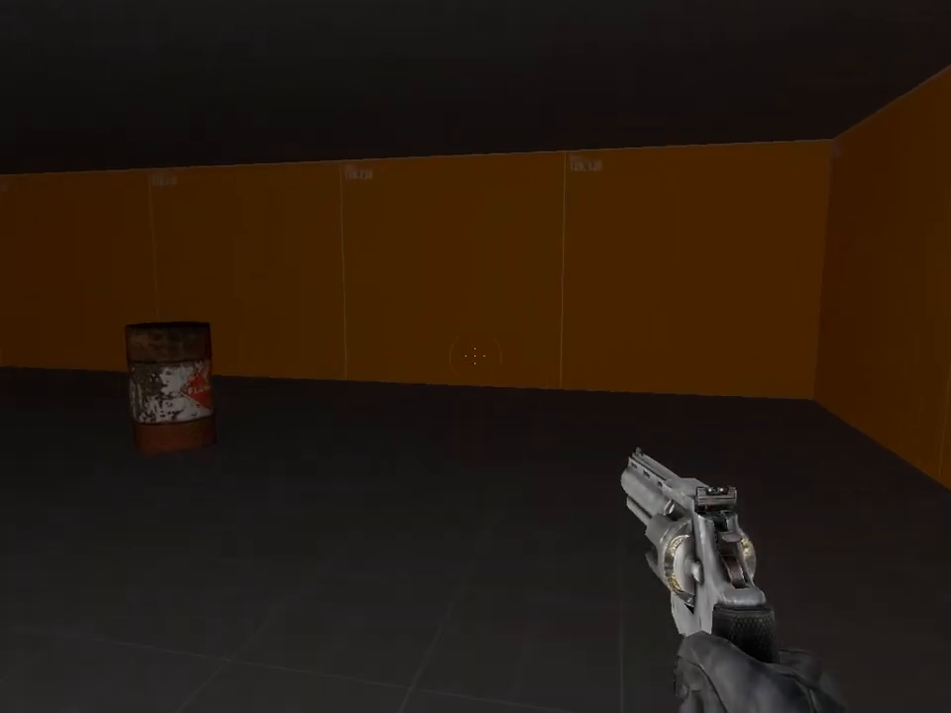
click(475, 357)
key(s)
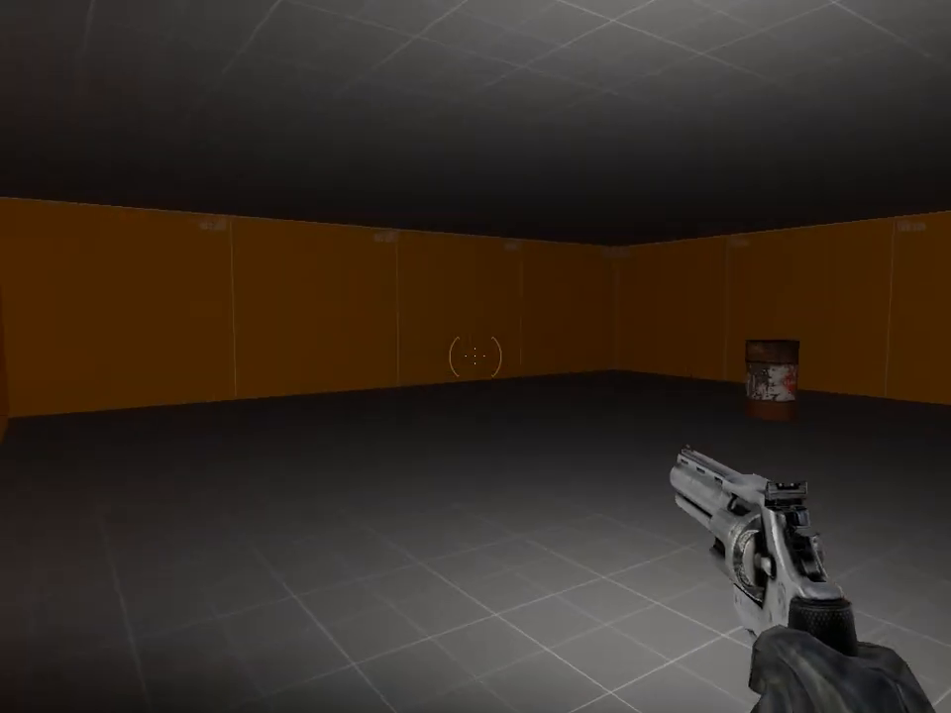
click(475, 357)
key(w)
key(s)
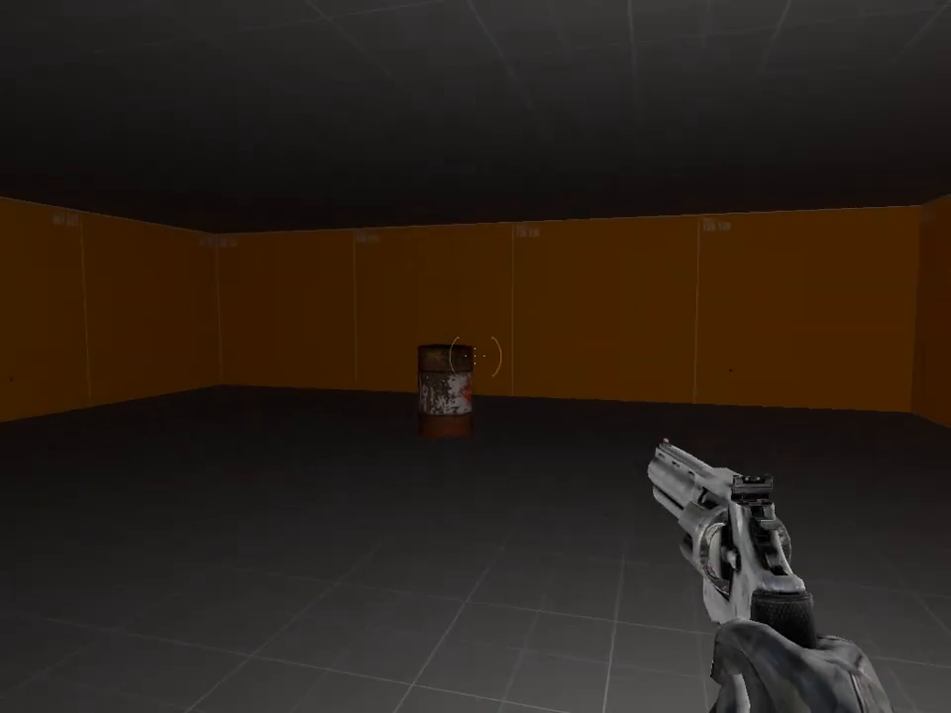
click(476, 356)
key(s)
key(w)
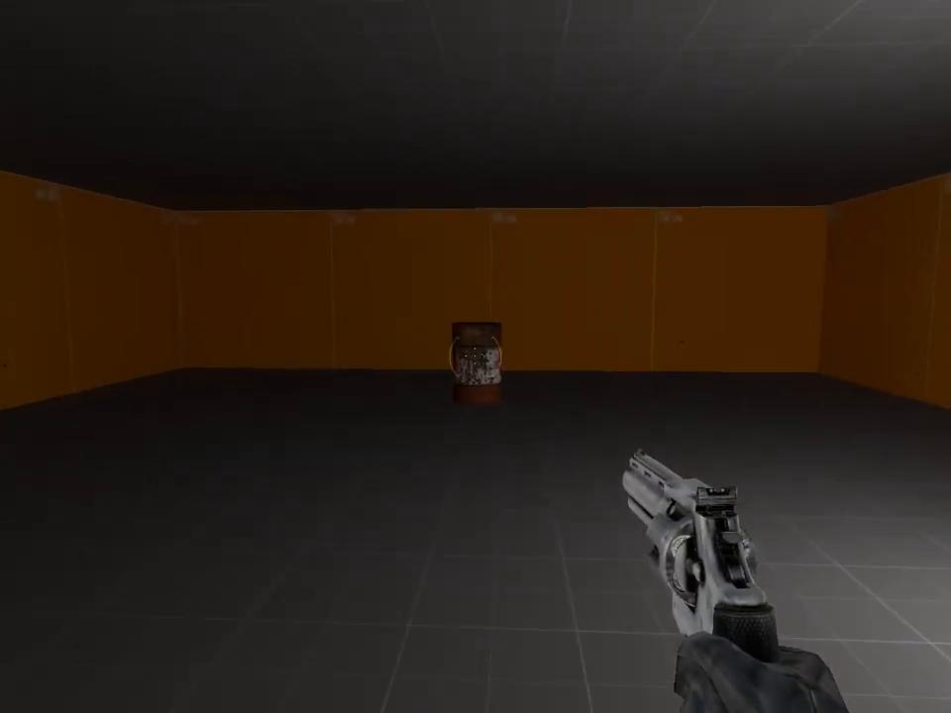
click(475, 357)
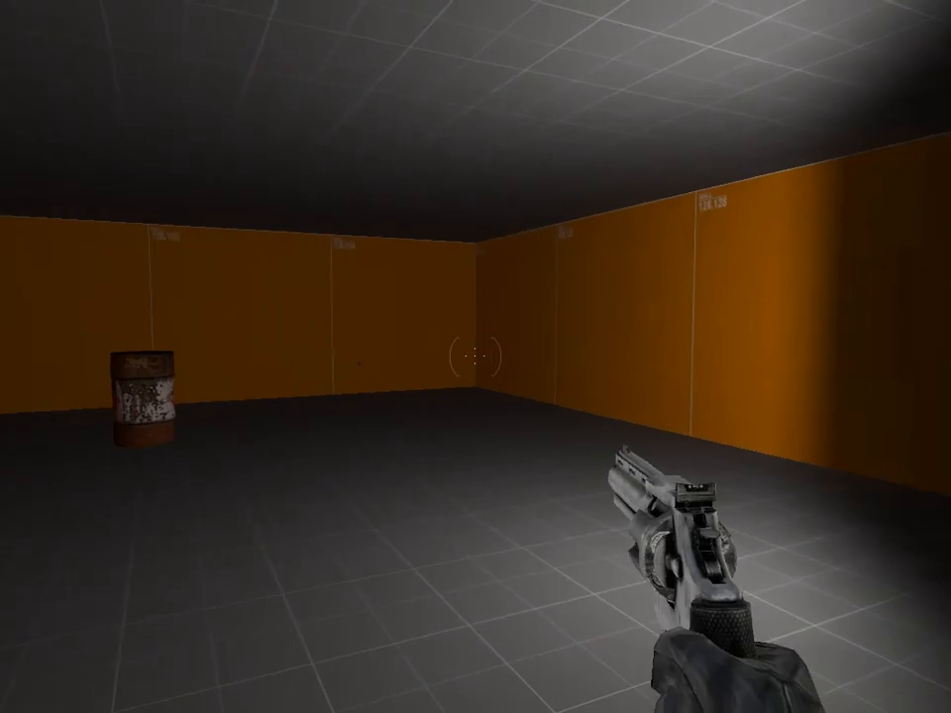
click(476, 356)
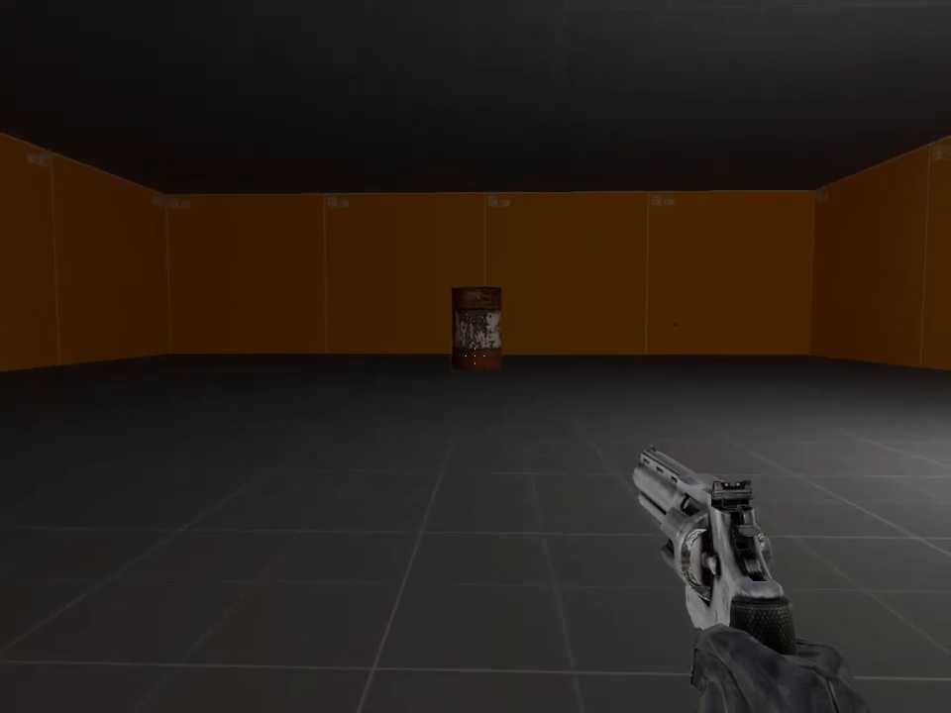
click(476, 357)
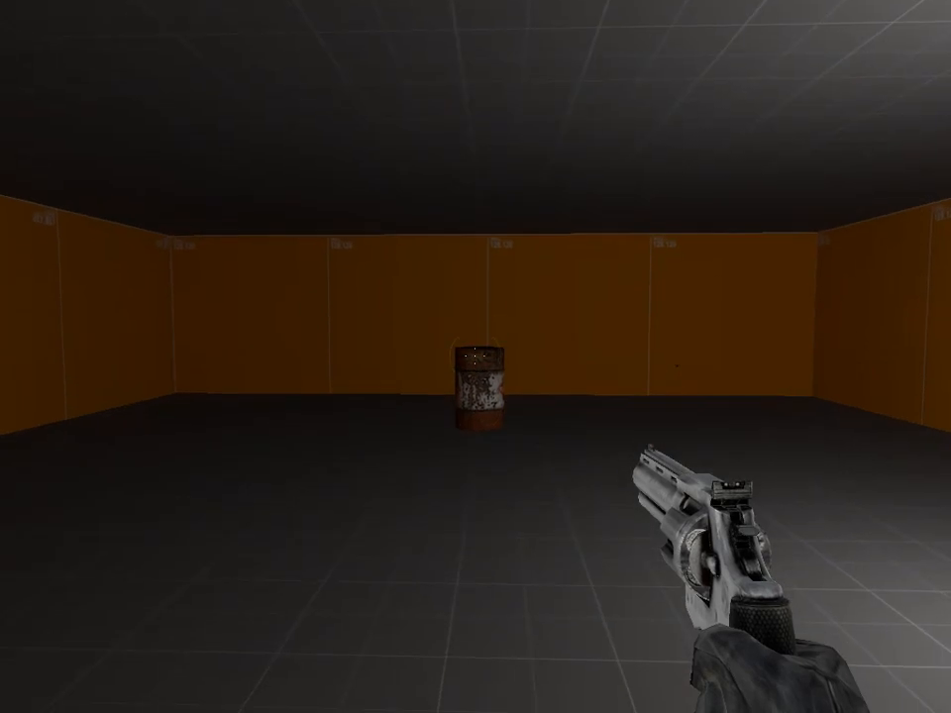
- Reload the running map with the restart console command
key(grave)
text(restart)
key(Return)
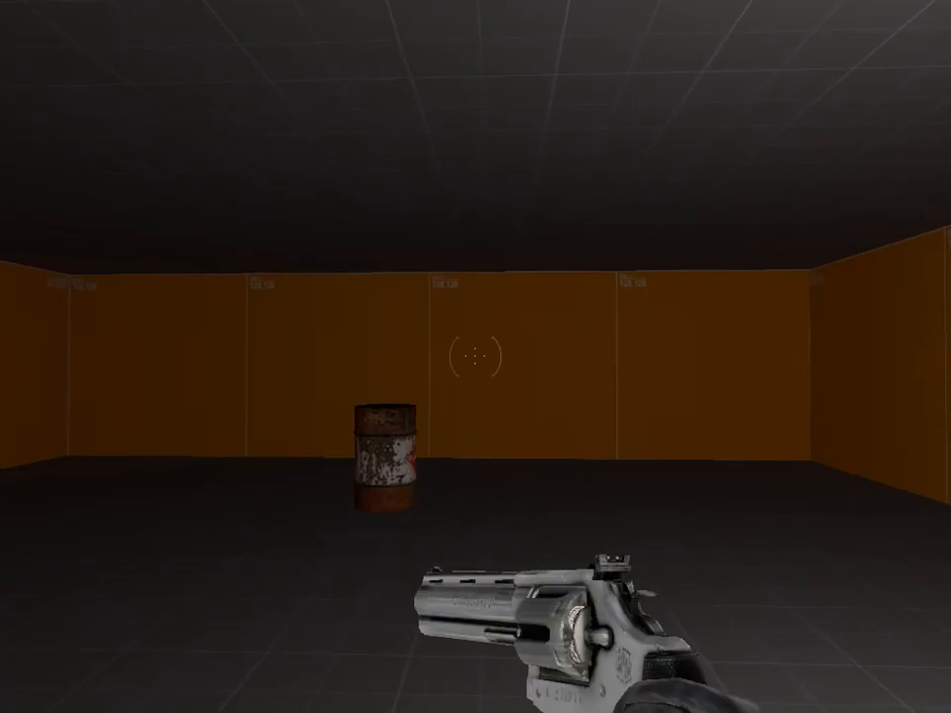
- Back away from the explosive barrel and shoot at it again to test the block bullets wall
key(s)
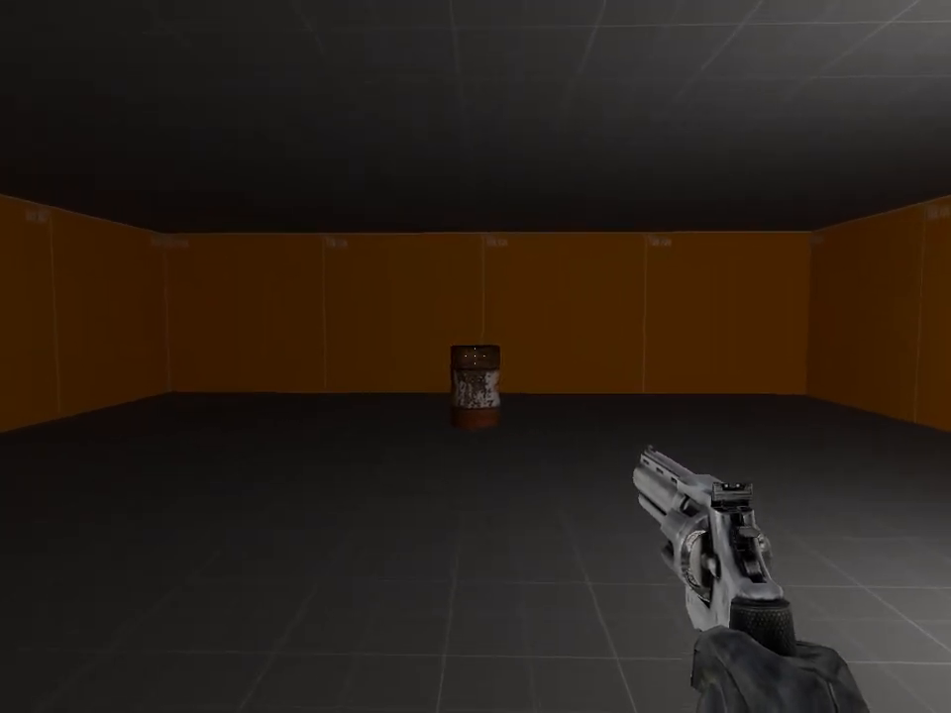
click(476, 357)
click(475, 356)
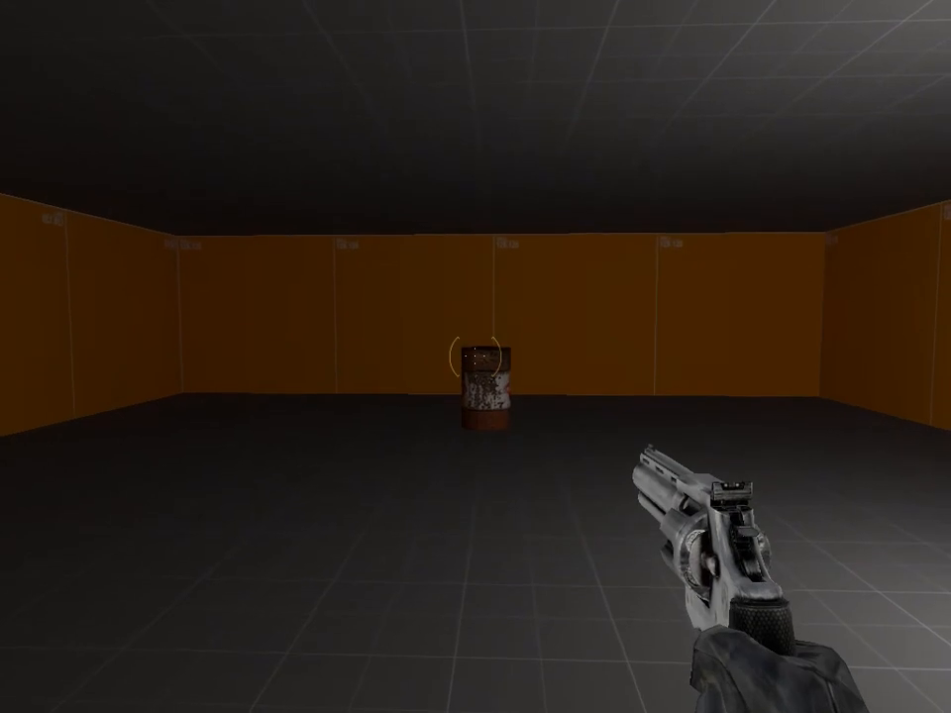
click(476, 357)
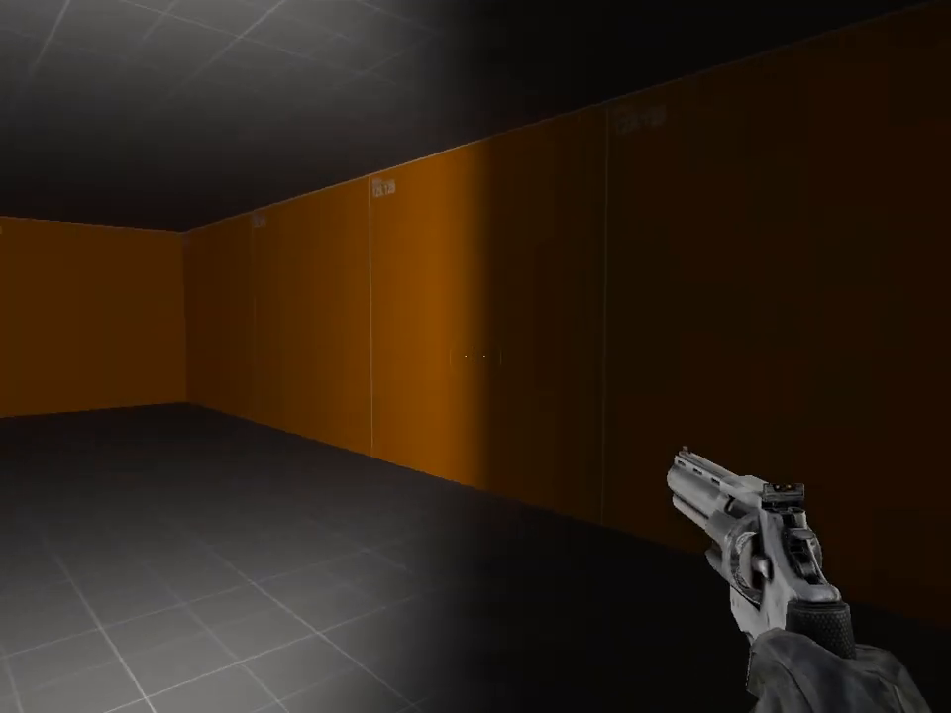
- Open the developer console and start entering a command
key(grave)
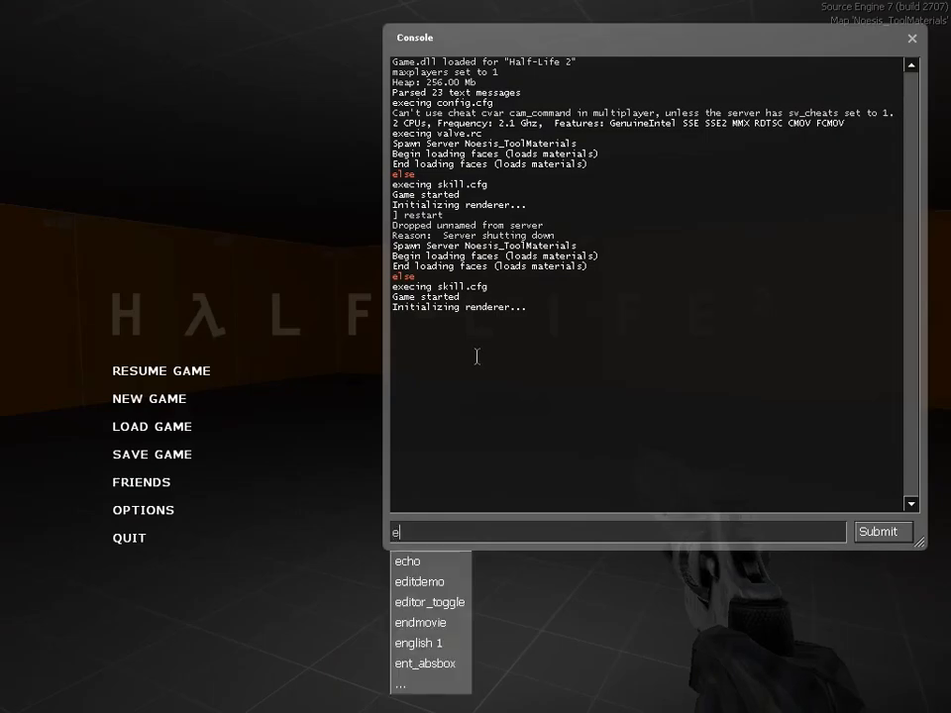